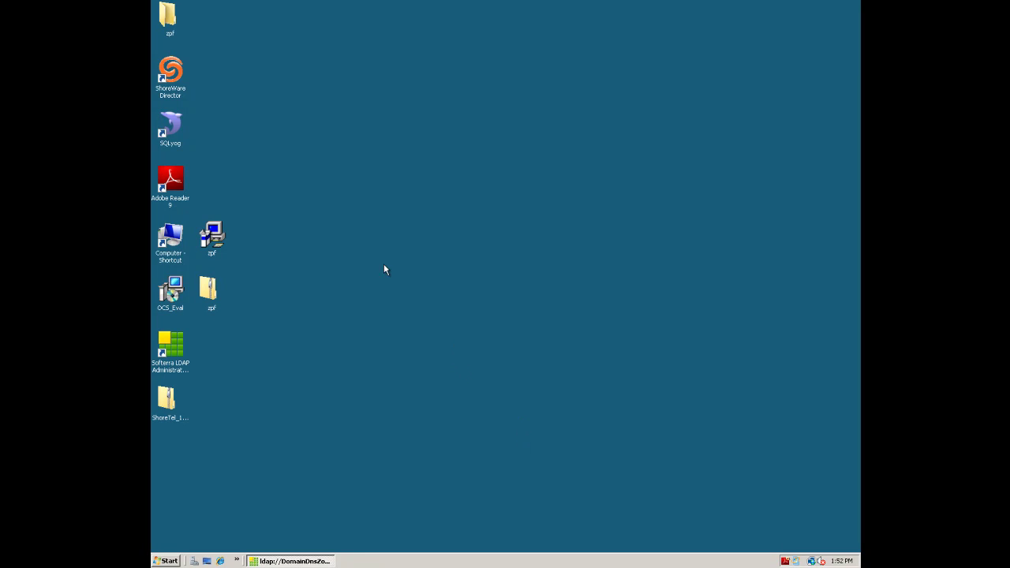
Launch ShoreWare Director and maximize its browser window
{"action": "double_click", "coordinate": [174, 76]}
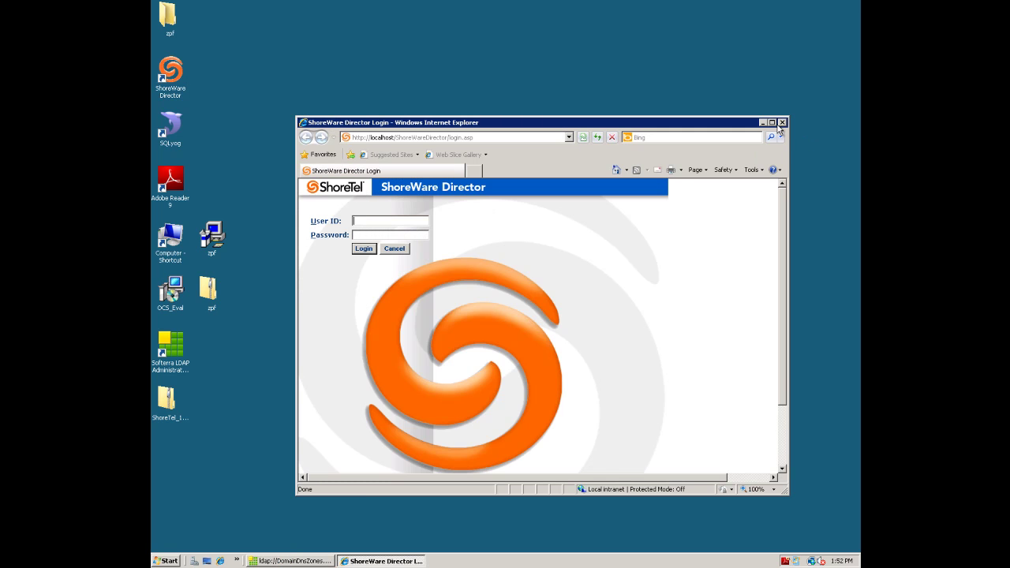
{"action": "left_click", "coordinate": [771, 122]}
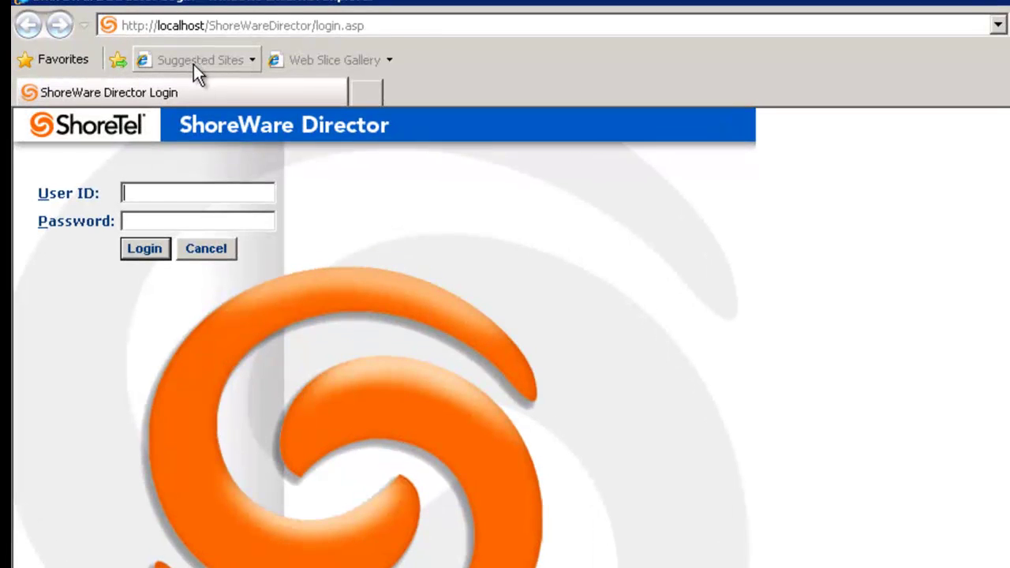
{"action": "left_click", "coordinate": [373, 26]}
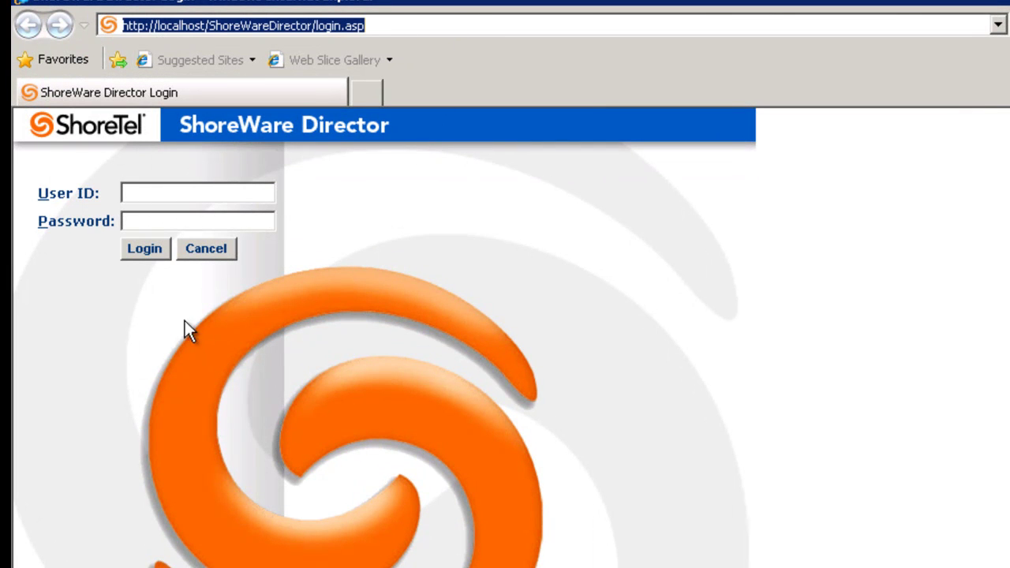
Log in with the admin user ID and the administrator password
{"action": "double_click", "coordinate": [149, 198]}
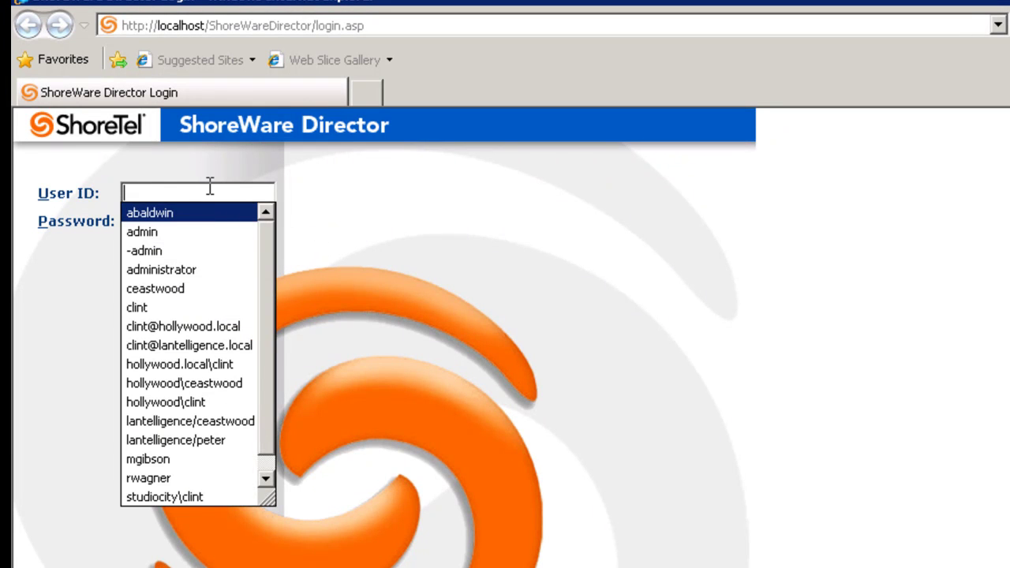
{"action": "type", "text": "admin"}
{"action": "key", "text": "Tab"}
{"action": "type", "text": "changeme"}
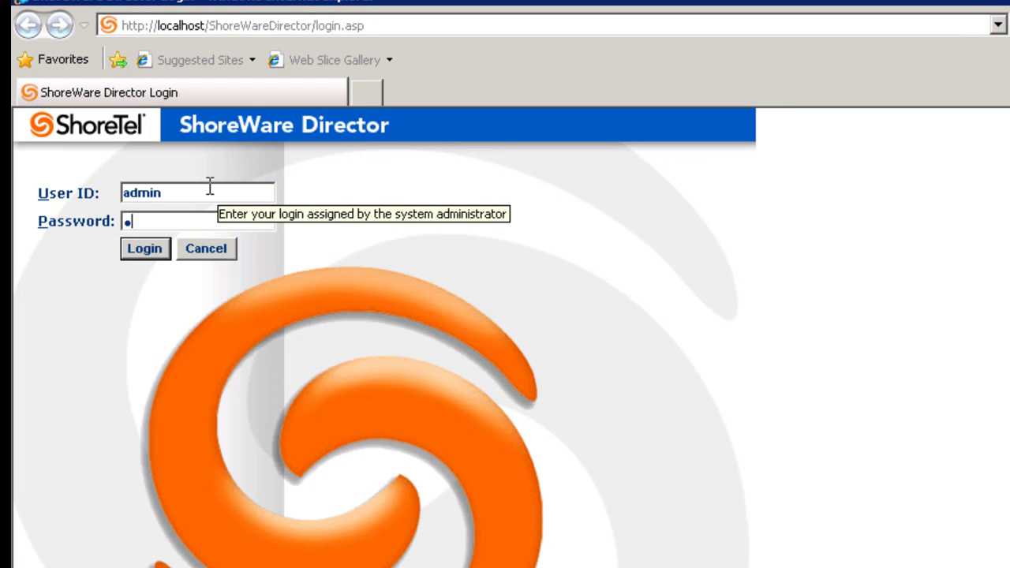
{"action": "key", "text": "Return"}
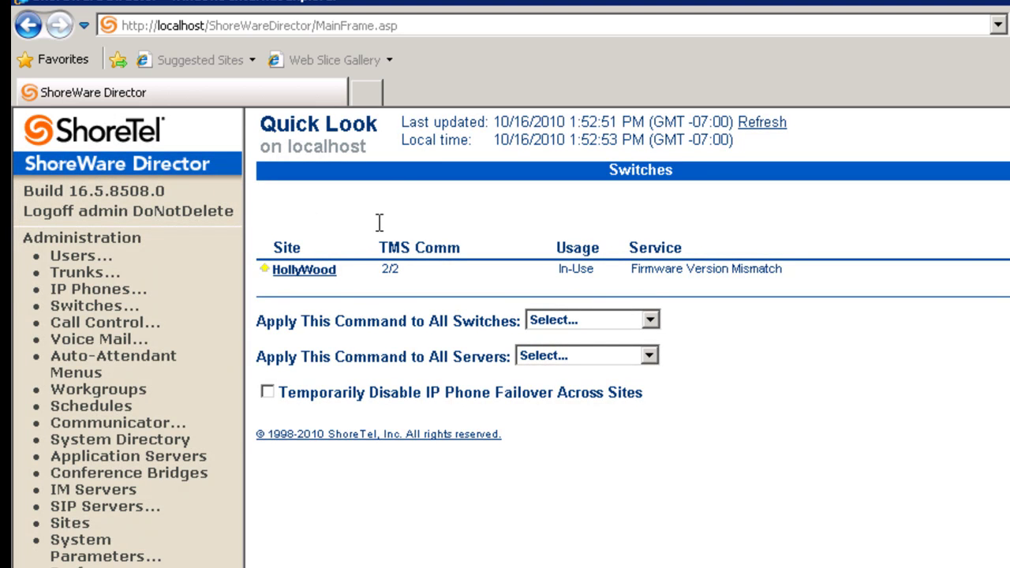
Open the extension 809 user's Edit User form from Individual Users and scroll through its settings
{"action": "left_click", "coordinate": [69, 260]}
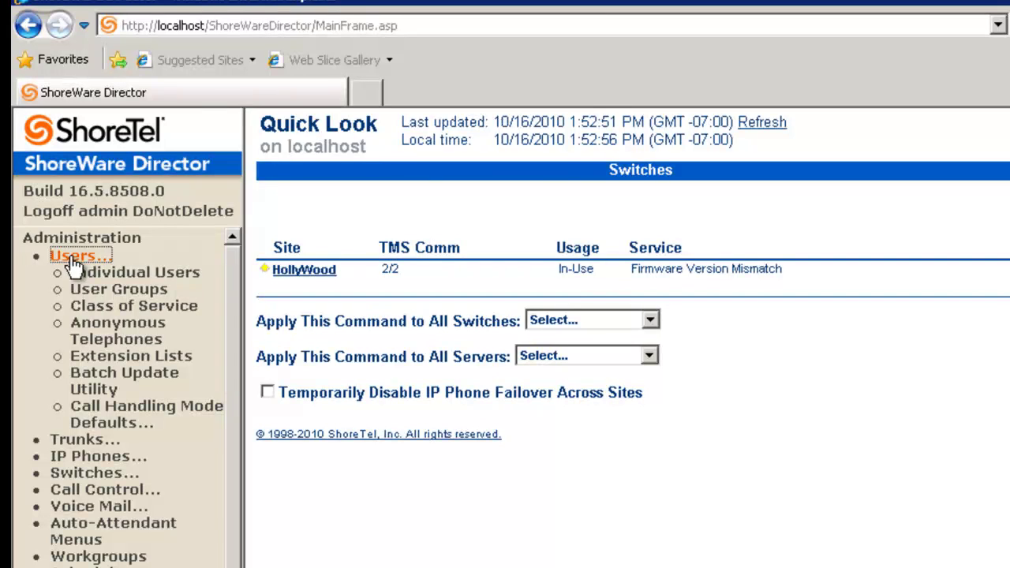
{"action": "left_click", "coordinate": [128, 276]}
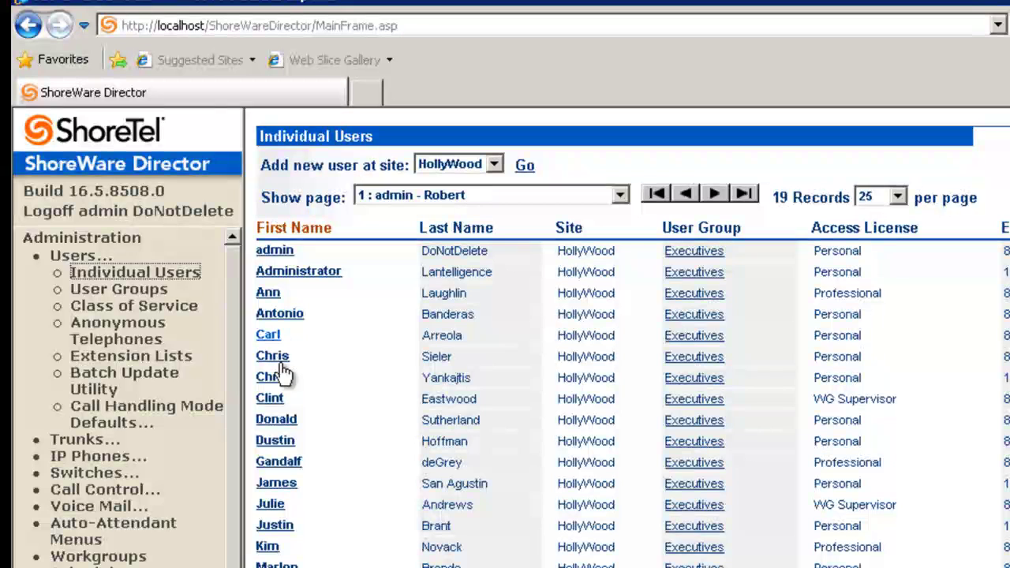
{"action": "left_click", "coordinate": [272, 399]}
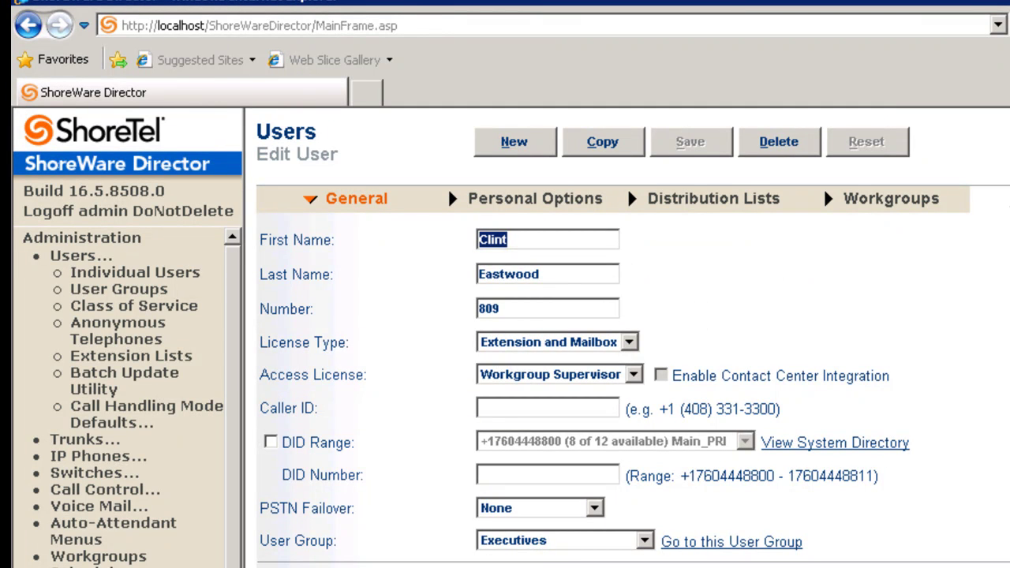
{"action": "scroll", "coordinate": [448, 187], "scroll_direction": "down", "scroll_amount": 8}
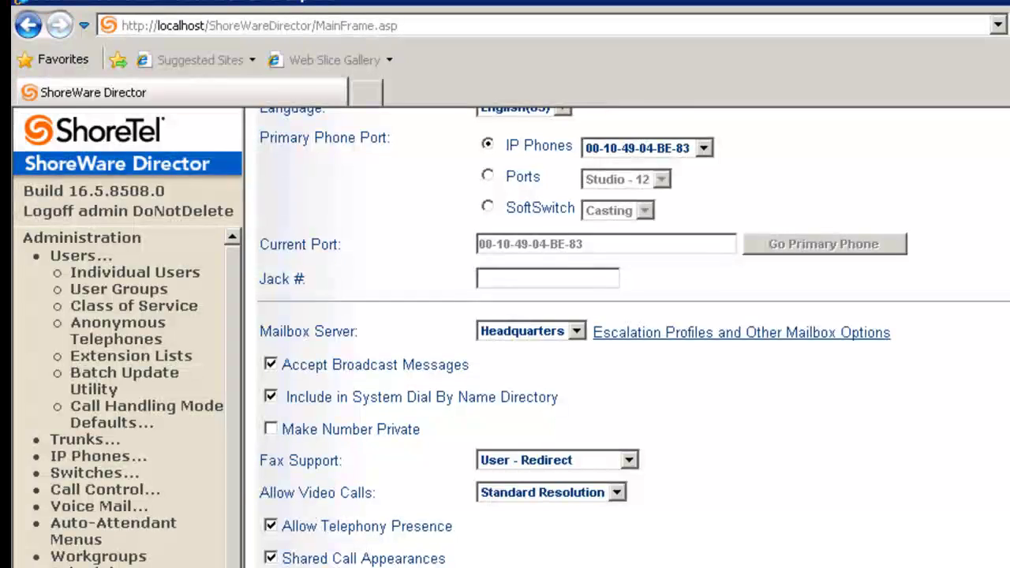
{"action": "scroll", "coordinate": [634, 338], "scroll_direction": "down", "scroll_amount": 1}
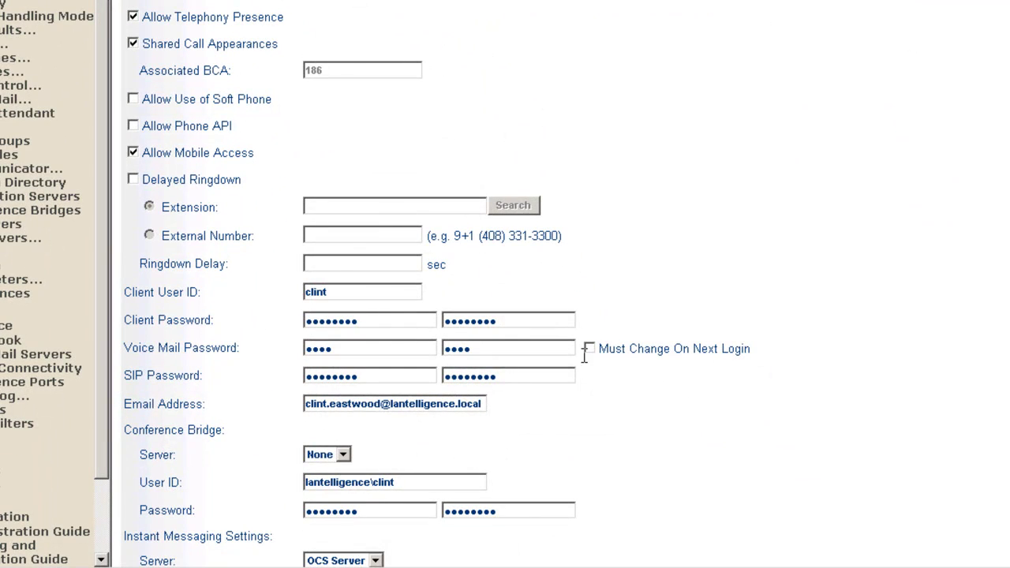
{"action": "scroll", "coordinate": [505, 316], "scroll_direction": "down", "scroll_amount": 3}
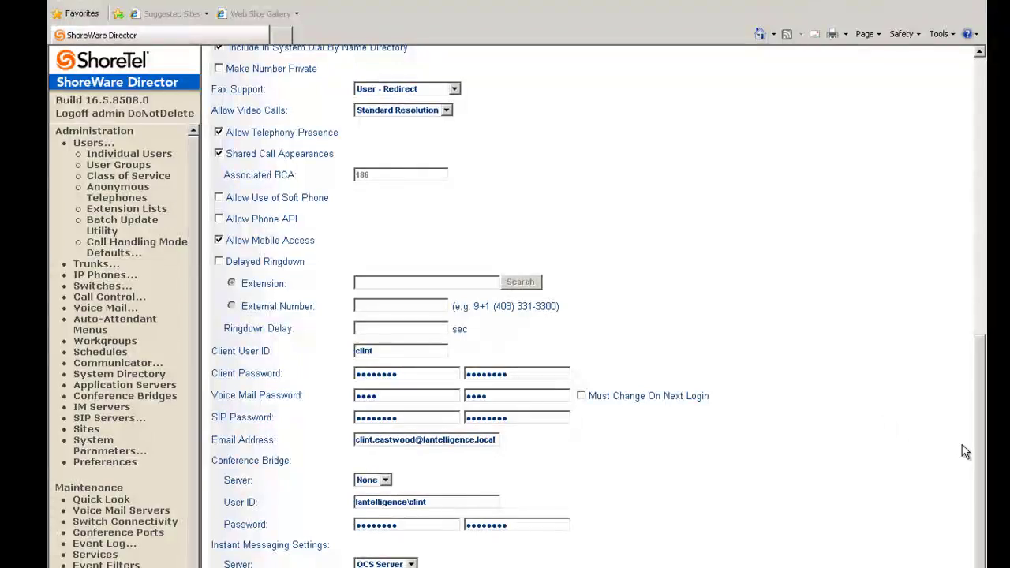
{"action": "scroll", "coordinate": [928, 428], "scroll_direction": "up", "scroll_amount": 10}
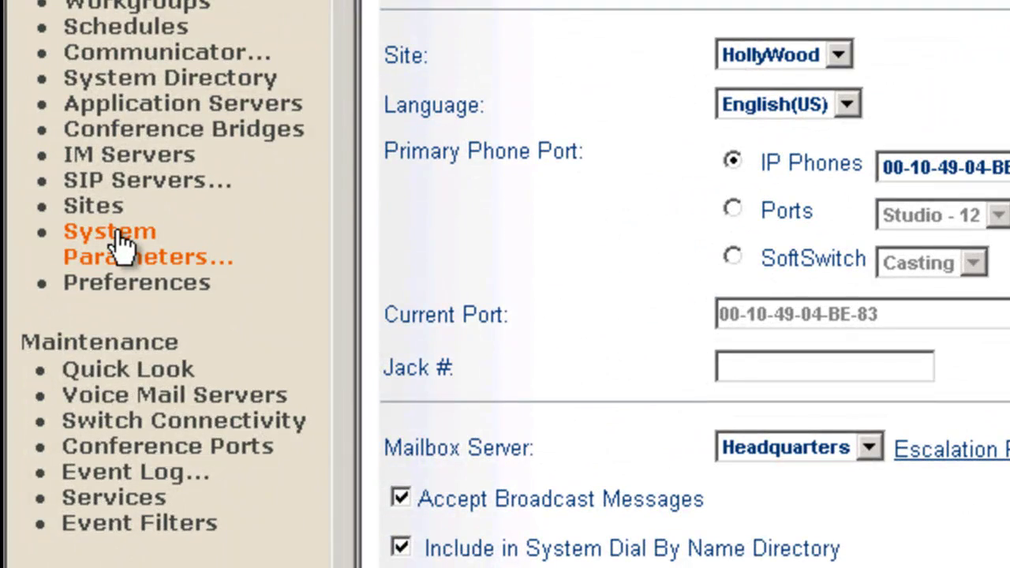
Add the extension 809 user as a new administrator with the System Administrator role
{"action": "left_click", "coordinate": [120, 247]}
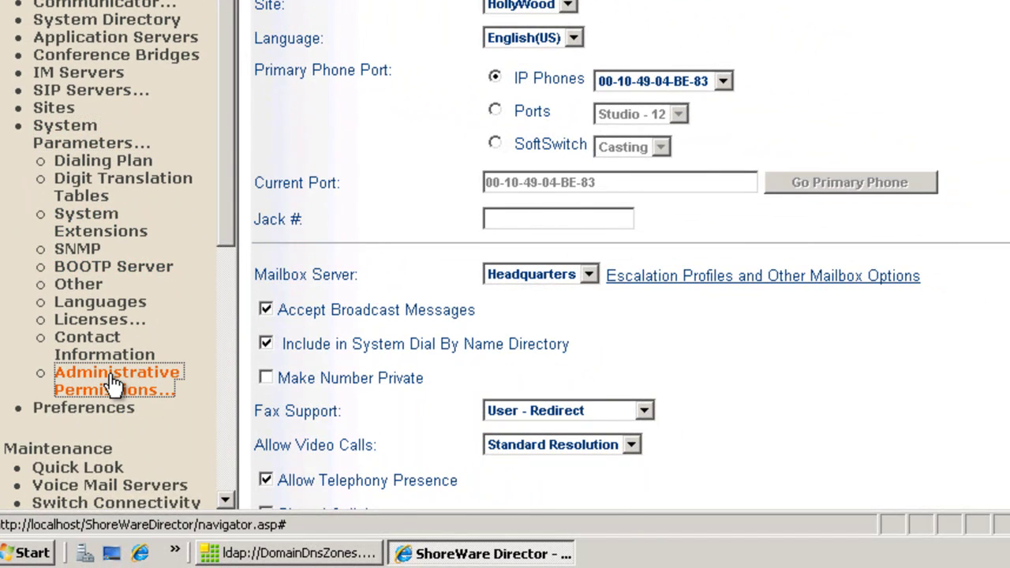
{"action": "left_click", "coordinate": [57, 387]}
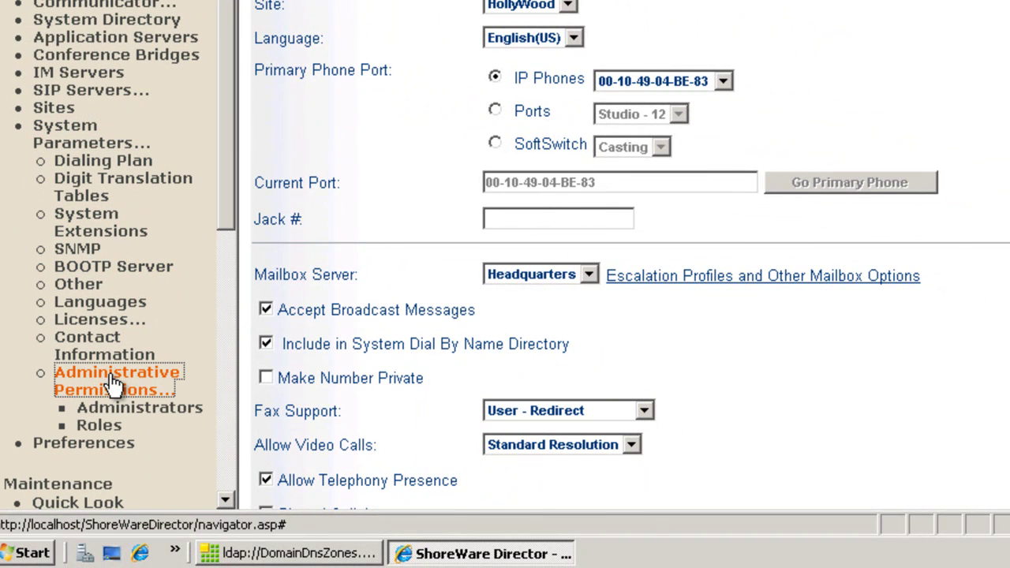
{"action": "left_click", "coordinate": [141, 417]}
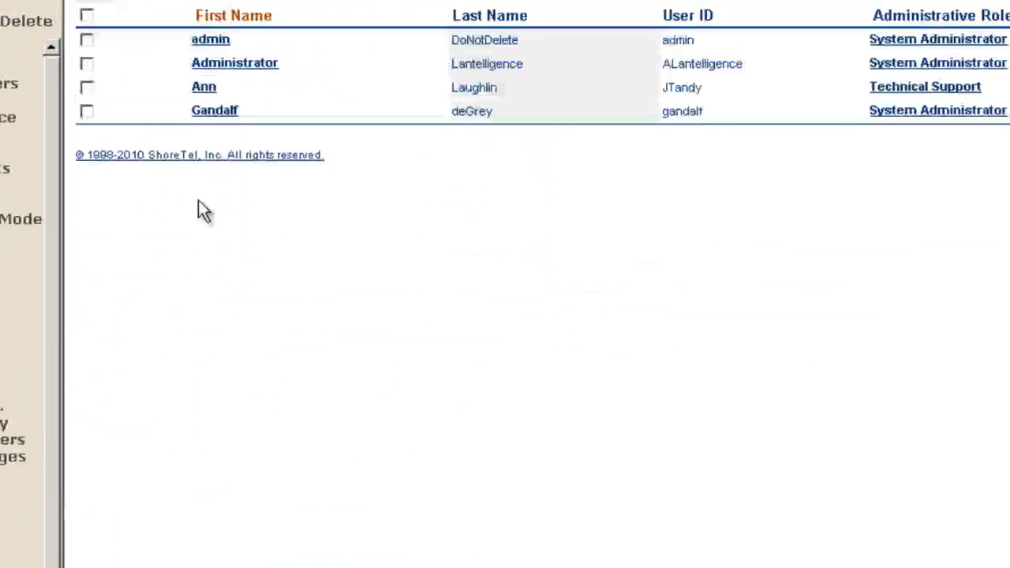
{"action": "left_click", "coordinate": [96, 136]}
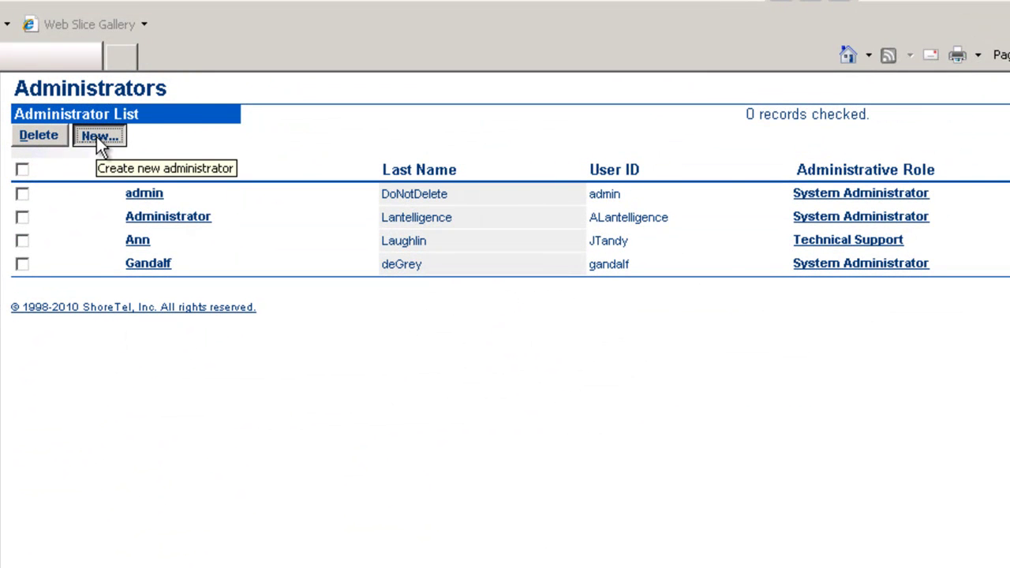
{"action": "left_click", "coordinate": [395, 234]}
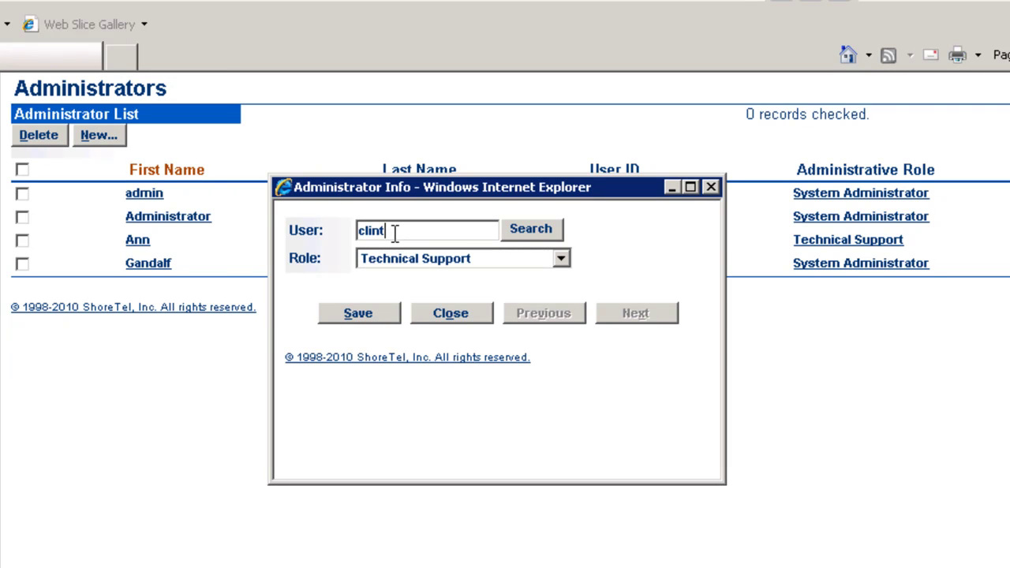
{"action": "key", "text": "Return"}
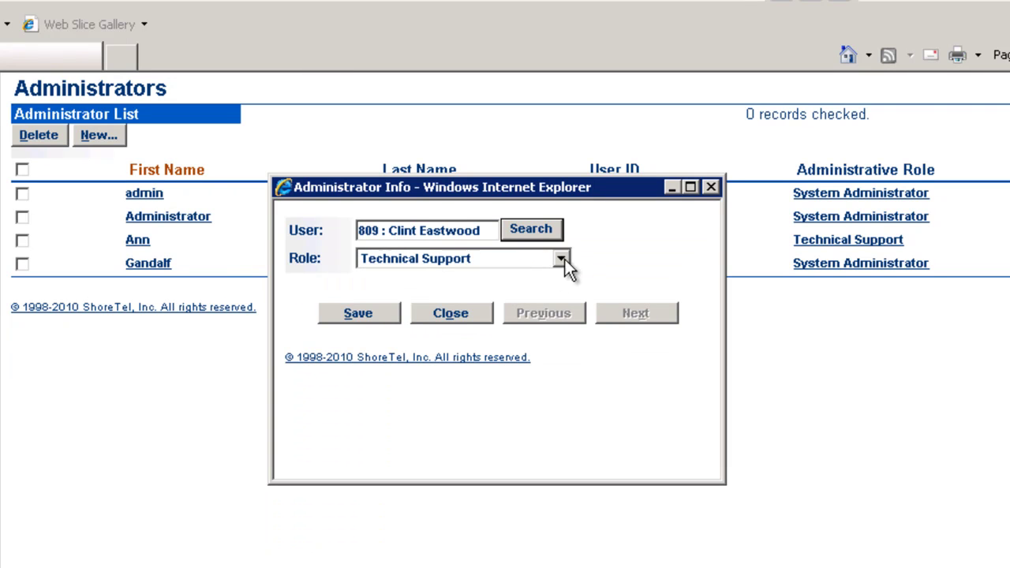
{"action": "left_click", "coordinate": [561, 260]}
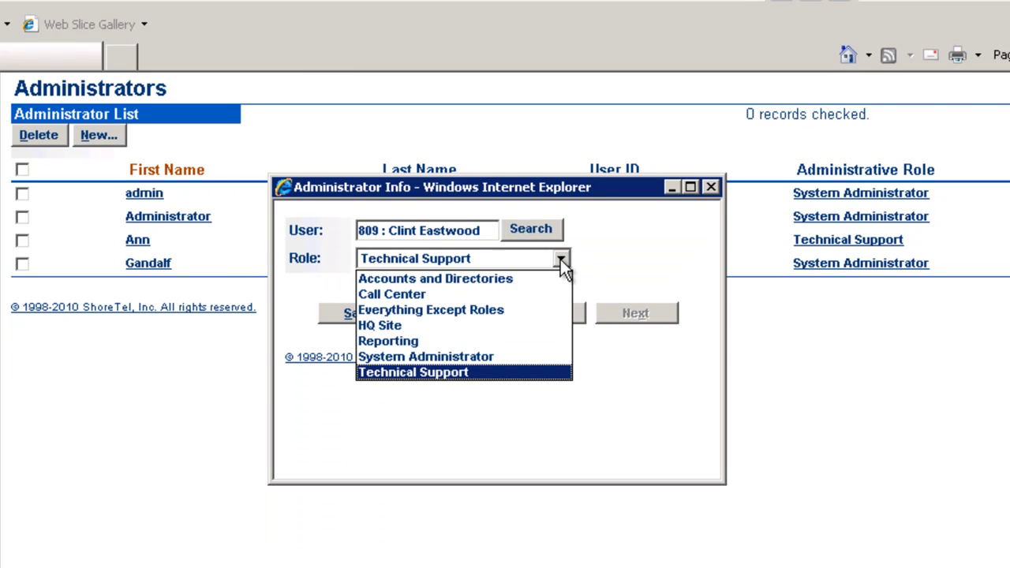
{"action": "left_click", "coordinate": [438, 360]}
{"action": "left_click", "coordinate": [345, 317]}
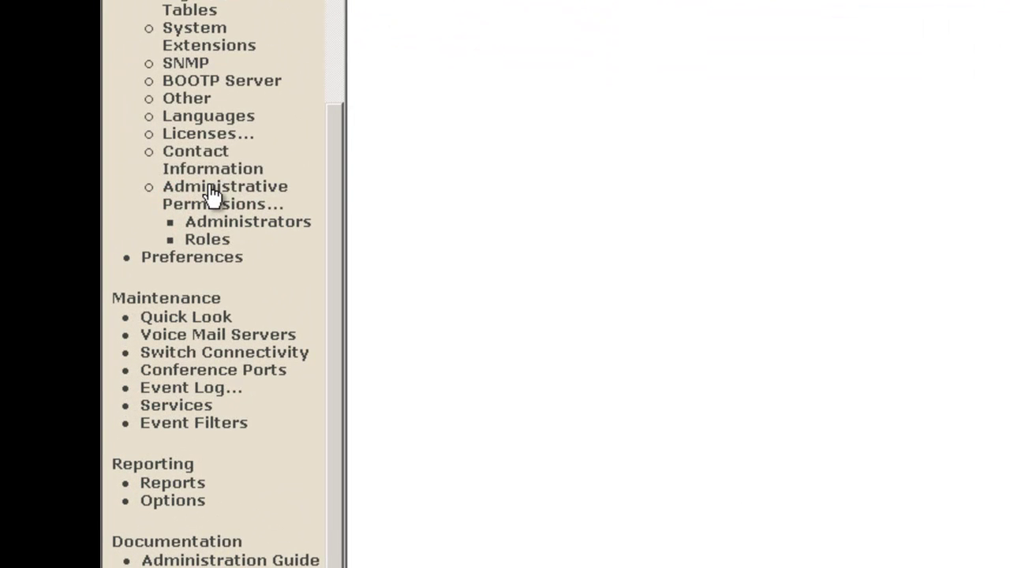
Tick Enable AD Integration on the Other system parameters page and highlight the AD Path example
{"action": "mouse_move", "coordinate": [207, 236]}
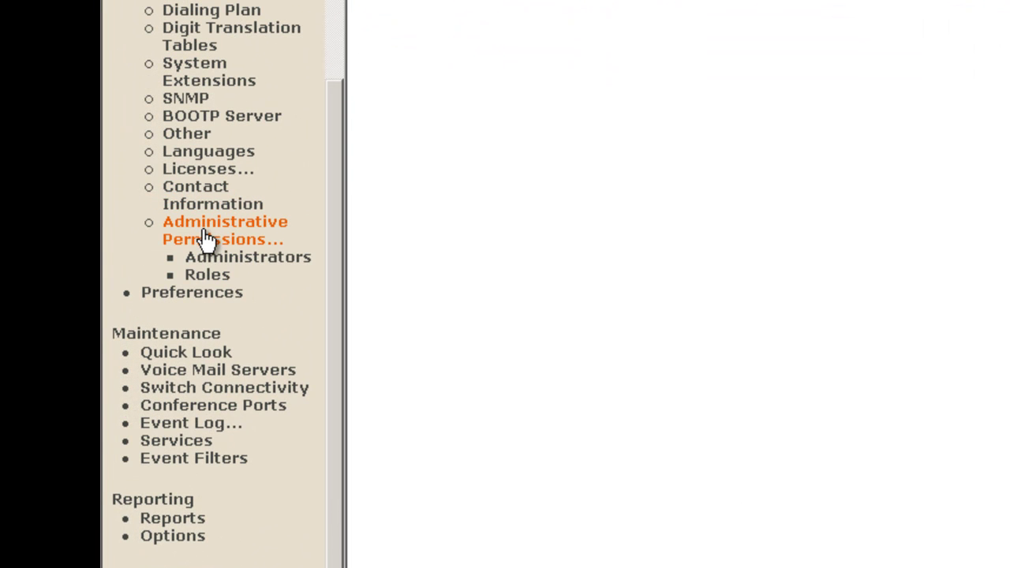
{"action": "left_click", "coordinate": [187, 134]}
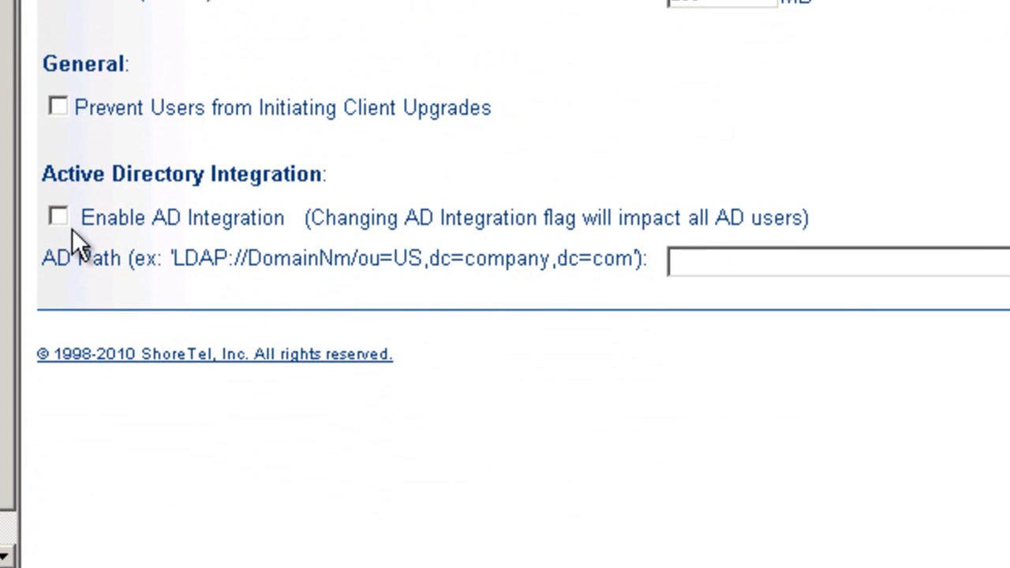
{"action": "left_click", "coordinate": [57, 216]}
{"action": "left_click_drag", "start_coordinate": [44, 257], "coordinate": [616, 264]}
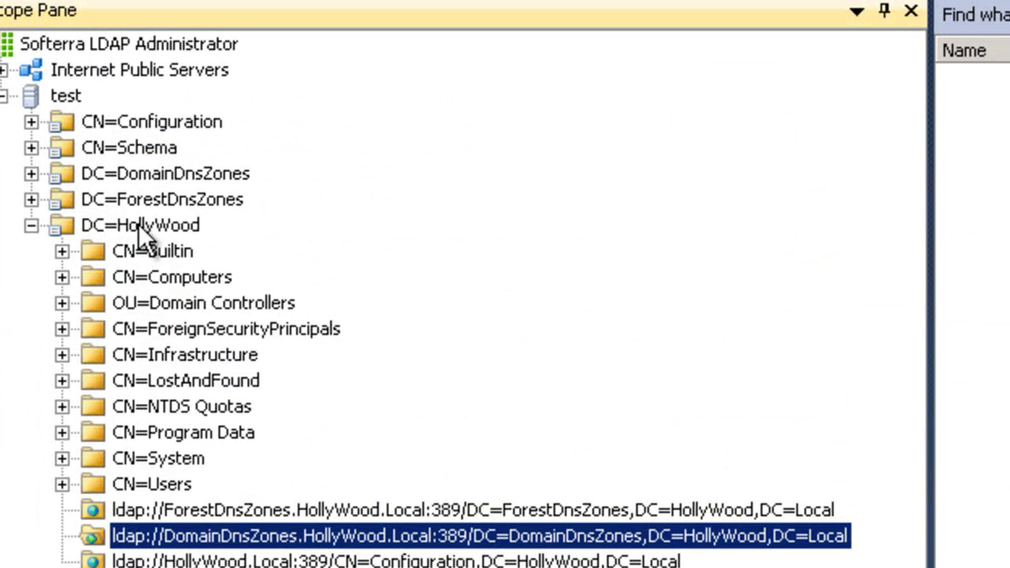
Bind to the DomainDnsZones entry under DC=HollyWood and copy its LDAP path
{"action": "left_click", "coordinate": [31, 226]}
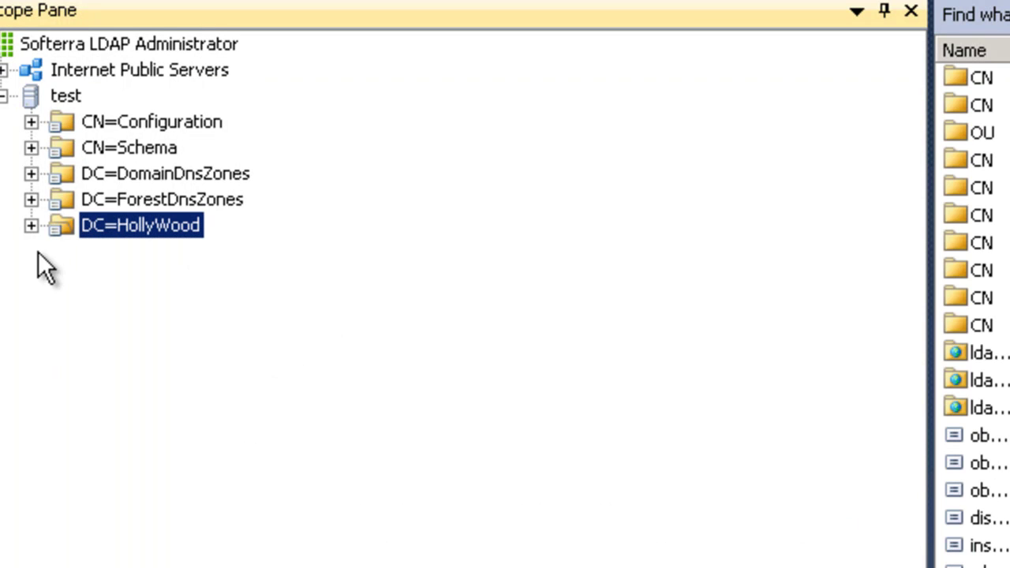
{"action": "left_click", "coordinate": [30, 225]}
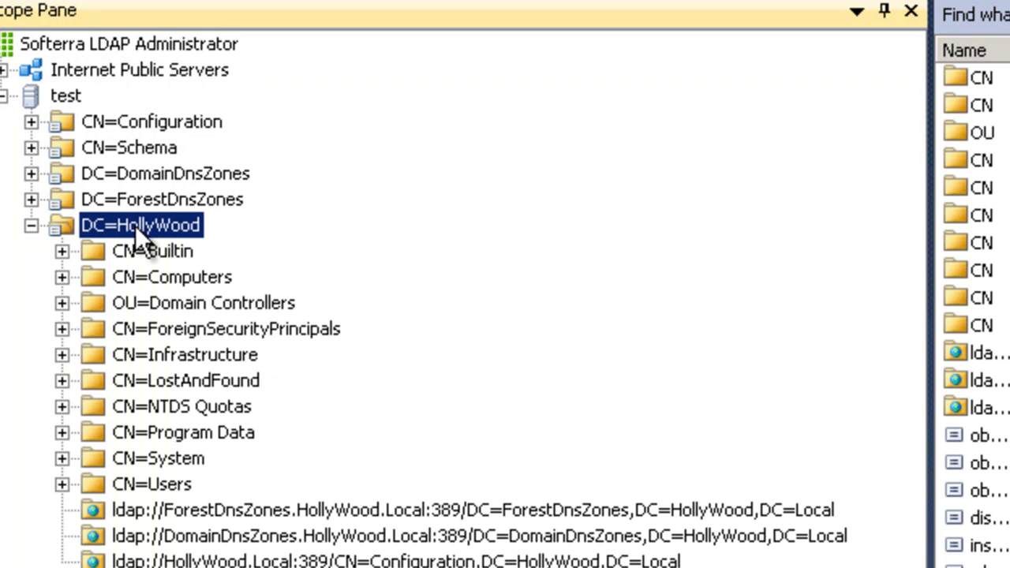
{"action": "double_click", "coordinate": [104, 539]}
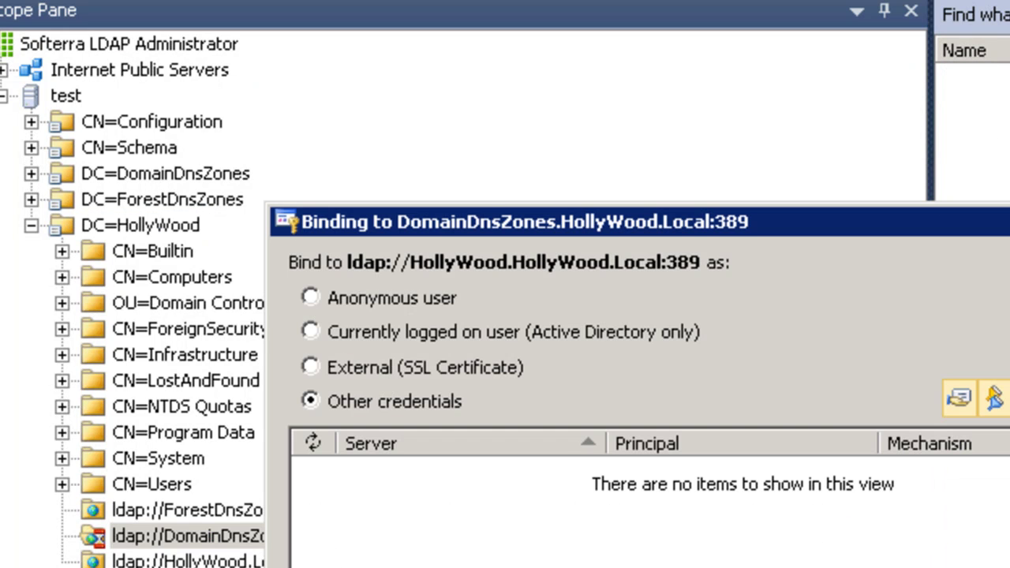
{"action": "key", "text": "Return"}
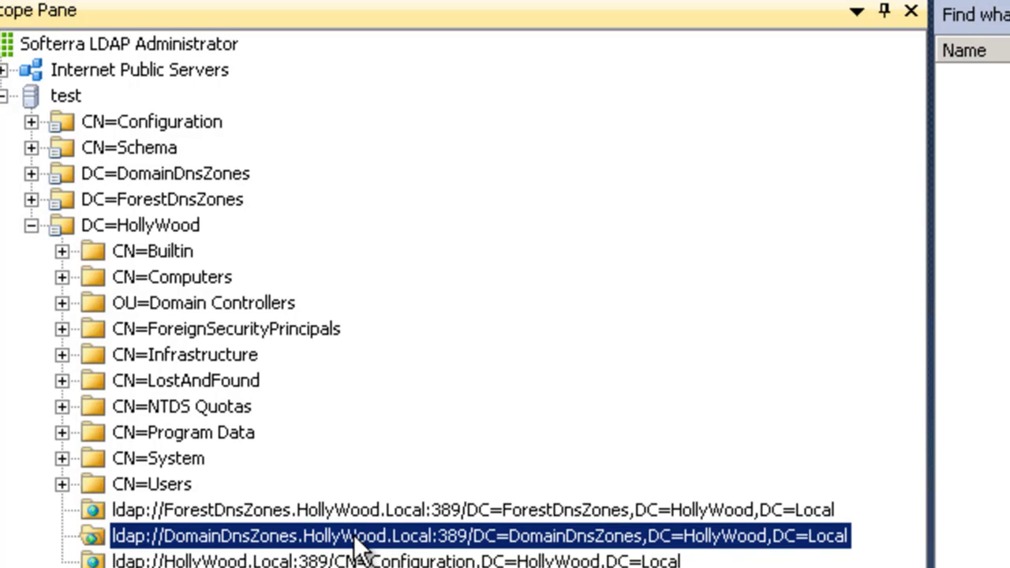
{"action": "right_click", "coordinate": [354, 539]}
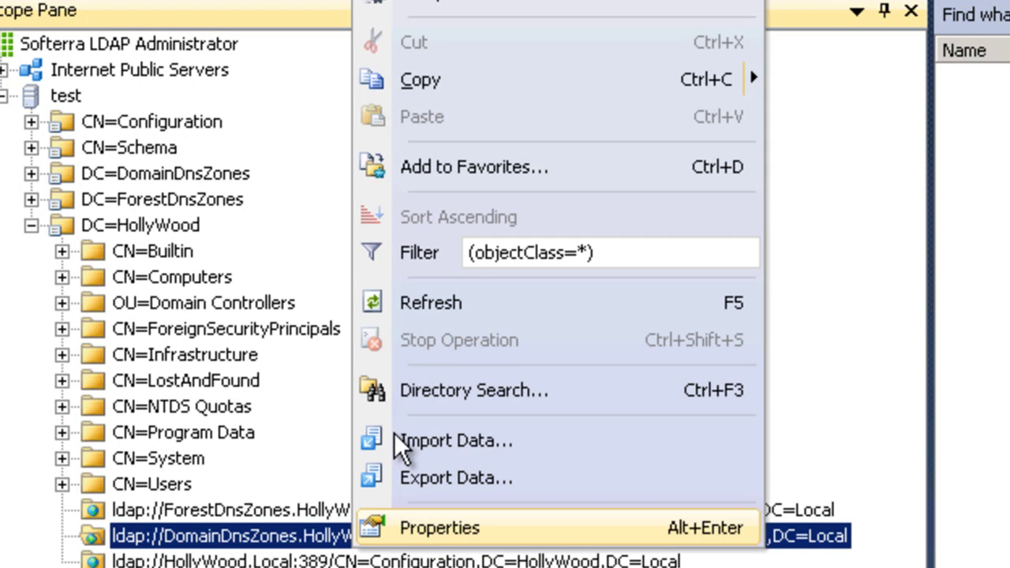
{"action": "left_click", "coordinate": [429, 83]}
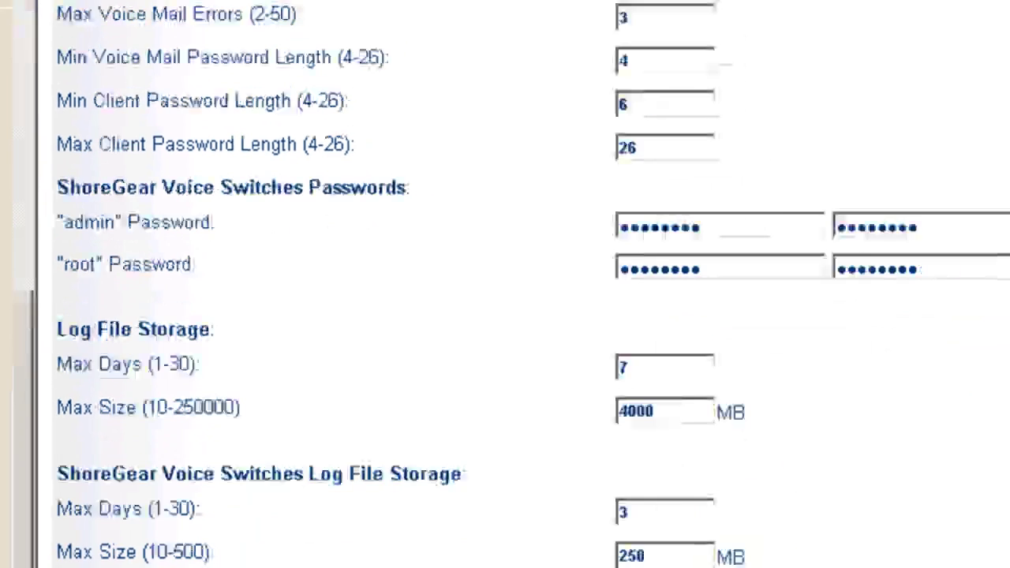
Paste the DomainDnsZones LDAP path into AD Path, save, and accept both warnings
{"action": "left_click", "coordinate": [473, 367]}
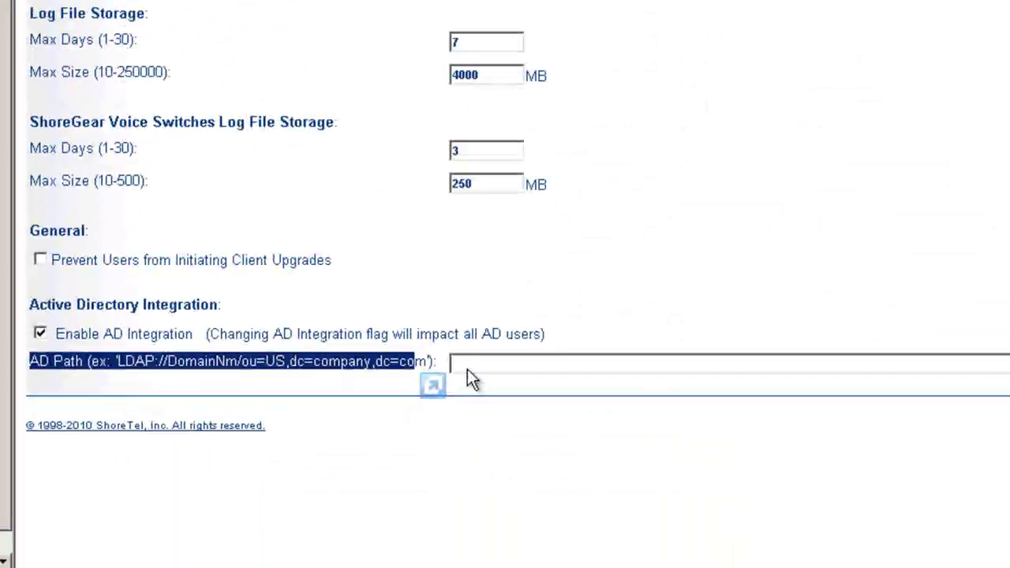
{"action": "right_click", "coordinate": [463, 359]}
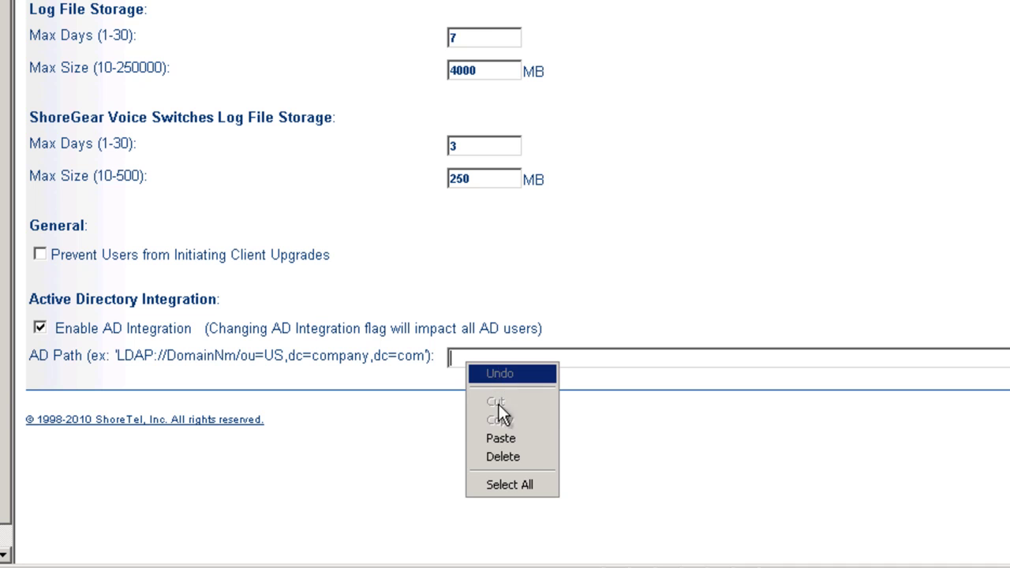
{"action": "left_click", "coordinate": [505, 442]}
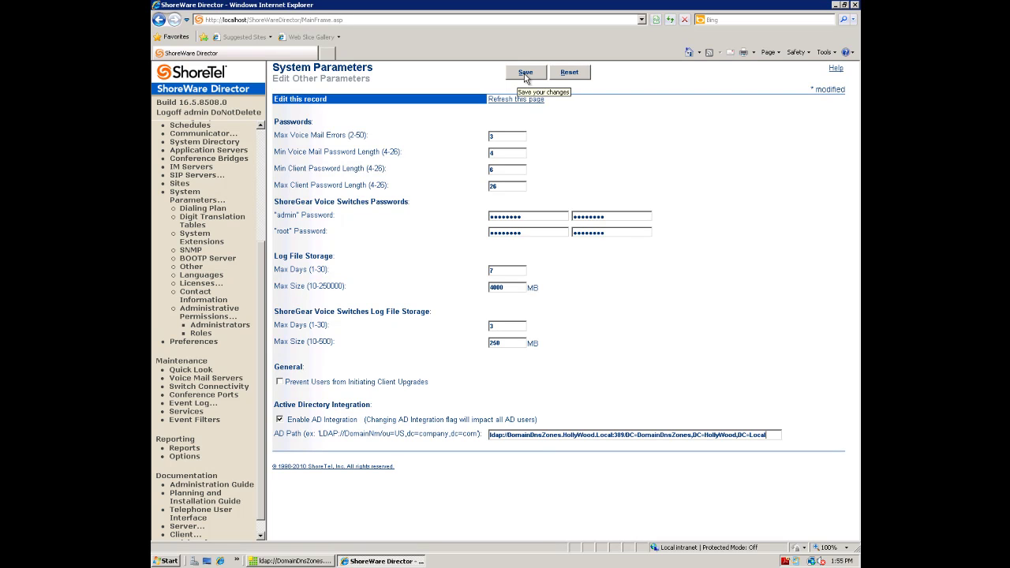
{"action": "left_click", "coordinate": [525, 74]}
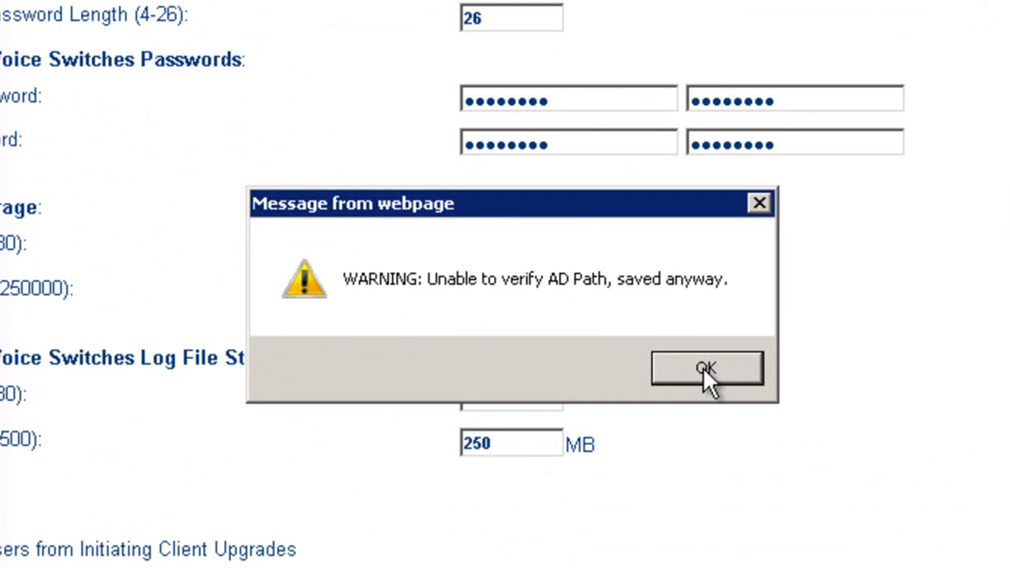
{"action": "left_click", "coordinate": [703, 367]}
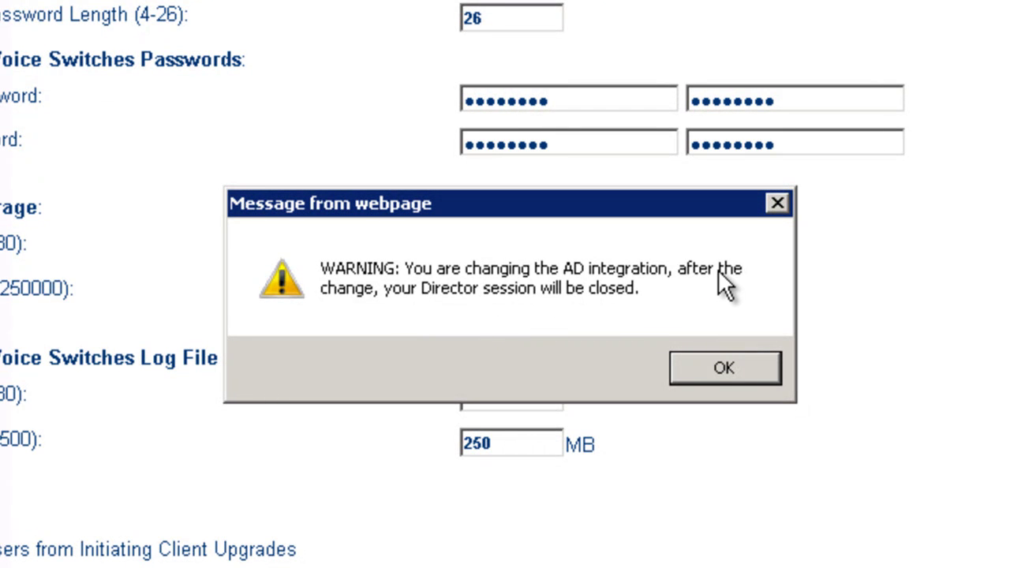
{"action": "left_click", "coordinate": [721, 366]}
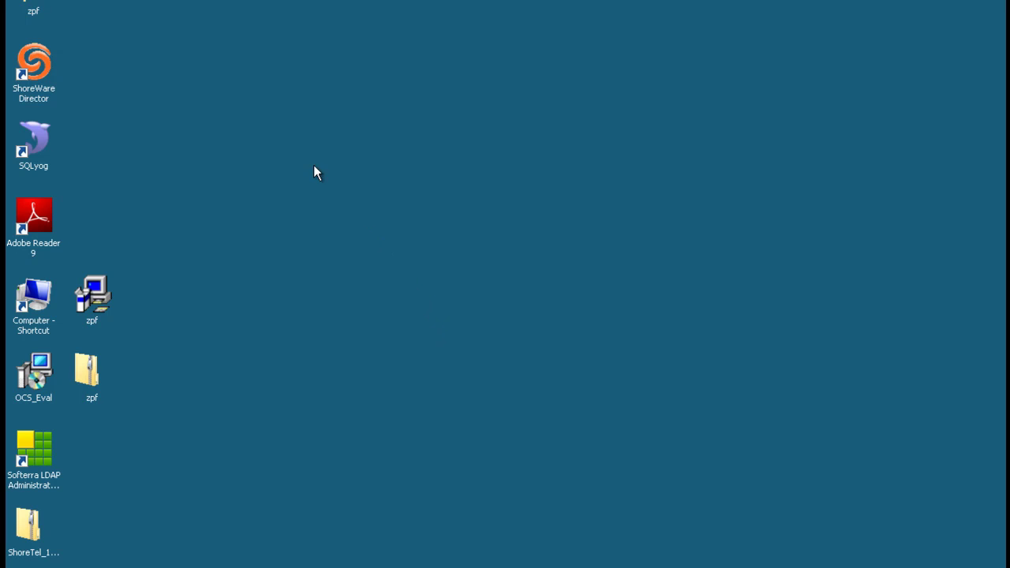
Relaunch ShoreWare Director, maximize the browser on the 401.2 error page, and select its address
{"action": "left_click", "coordinate": [39, 77]}
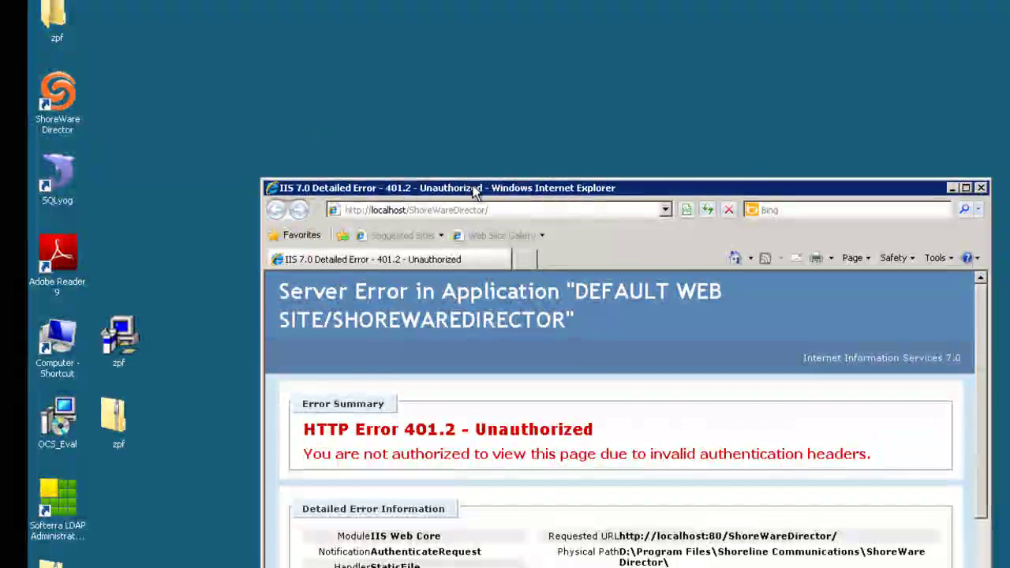
{"action": "left_click_drag", "start_coordinate": [588, 192], "coordinate": [510, 75]}
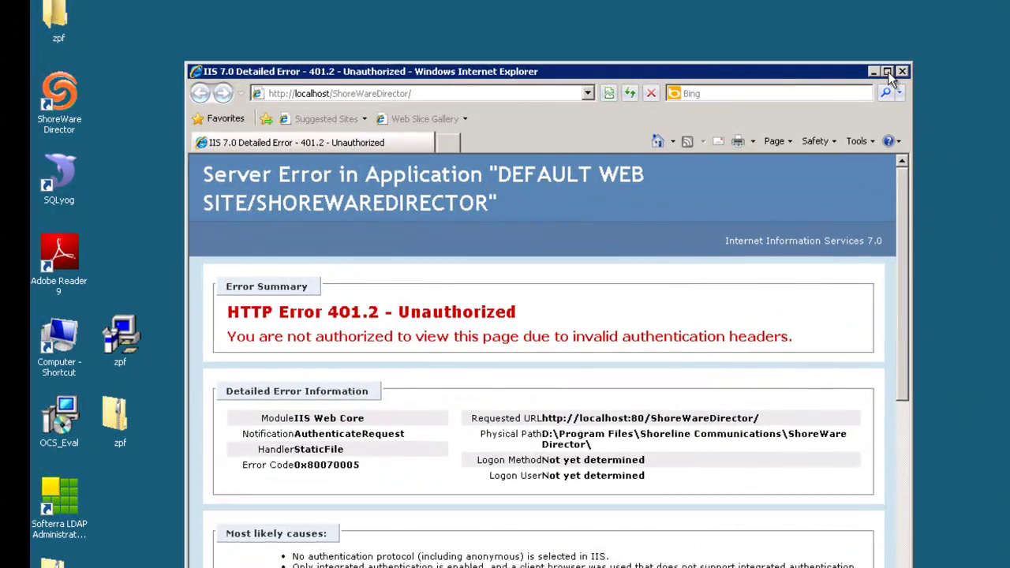
{"action": "left_click", "coordinate": [887, 72]}
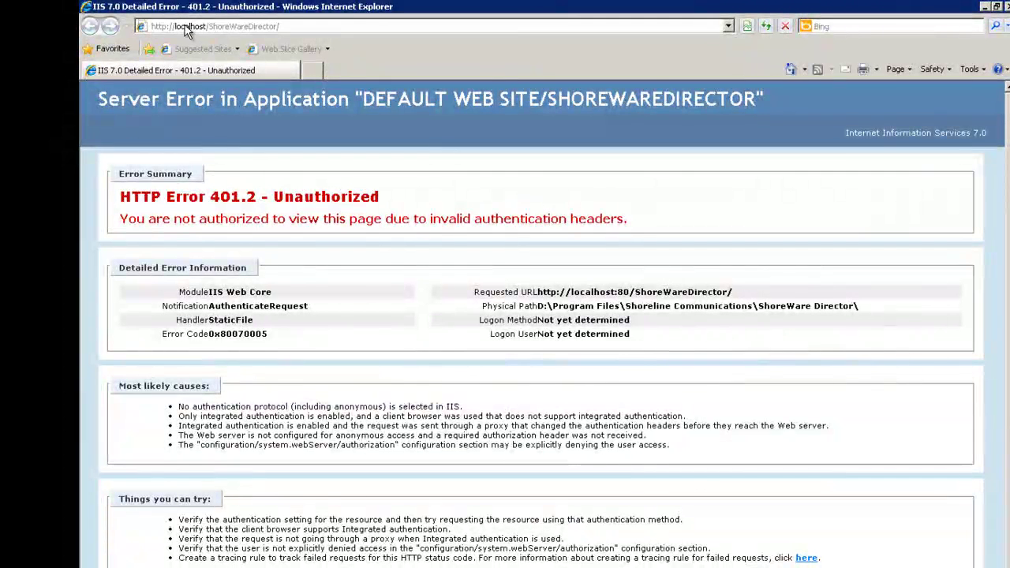
{"action": "left_click", "coordinate": [254, 30]}
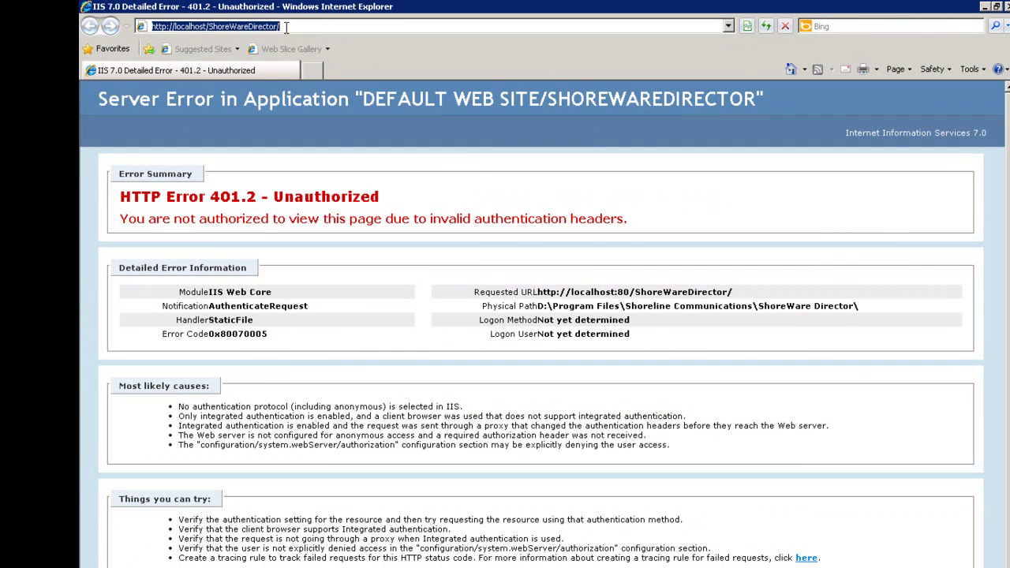
{"action": "left_click", "coordinate": [286, 27]}
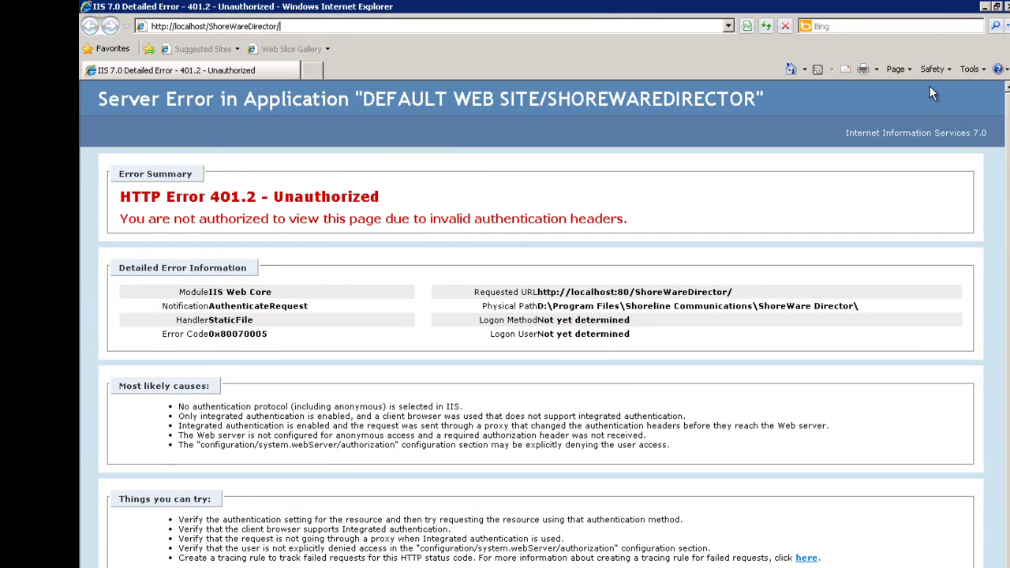
Set the Trusted sites zone's Logon option to Prompt for user name and password
{"action": "left_click", "coordinate": [965, 70]}
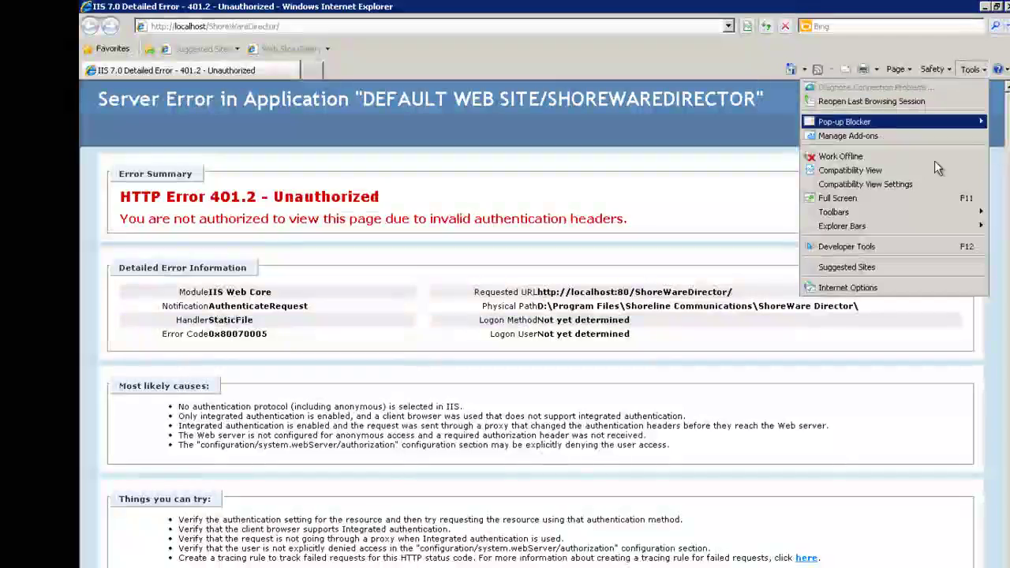
{"action": "left_click", "coordinate": [879, 286]}
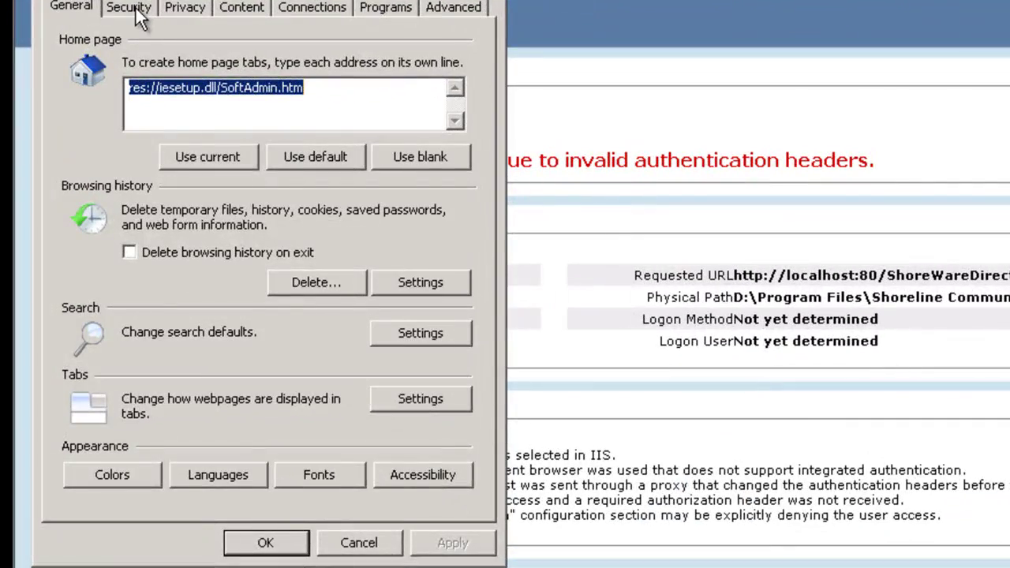
{"action": "left_click", "coordinate": [141, 16]}
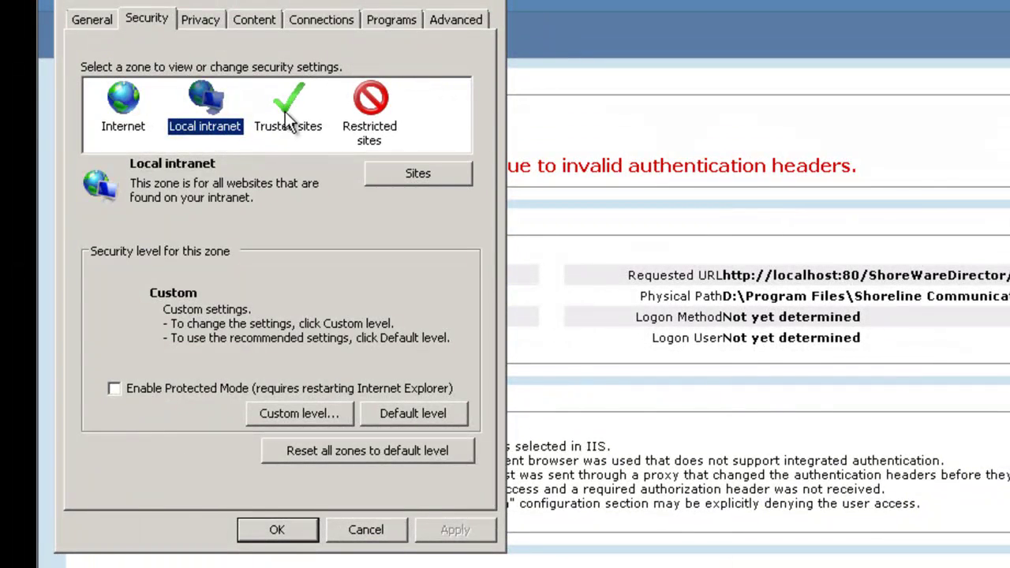
{"action": "left_click", "coordinate": [288, 119]}
{"action": "left_click_drag", "start_coordinate": [349, 3], "coordinate": [506, 7]}
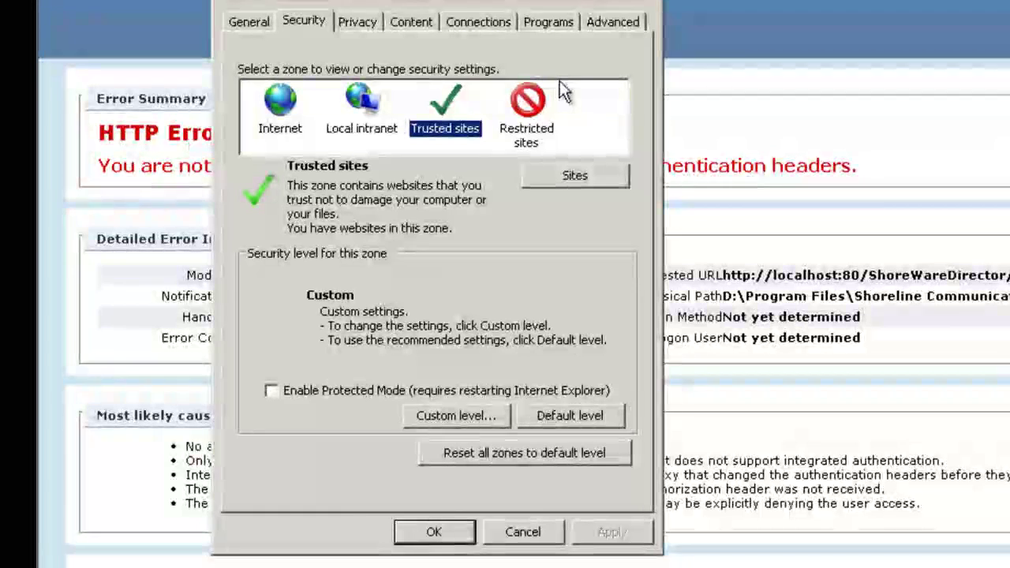
{"action": "left_click", "coordinate": [444, 410]}
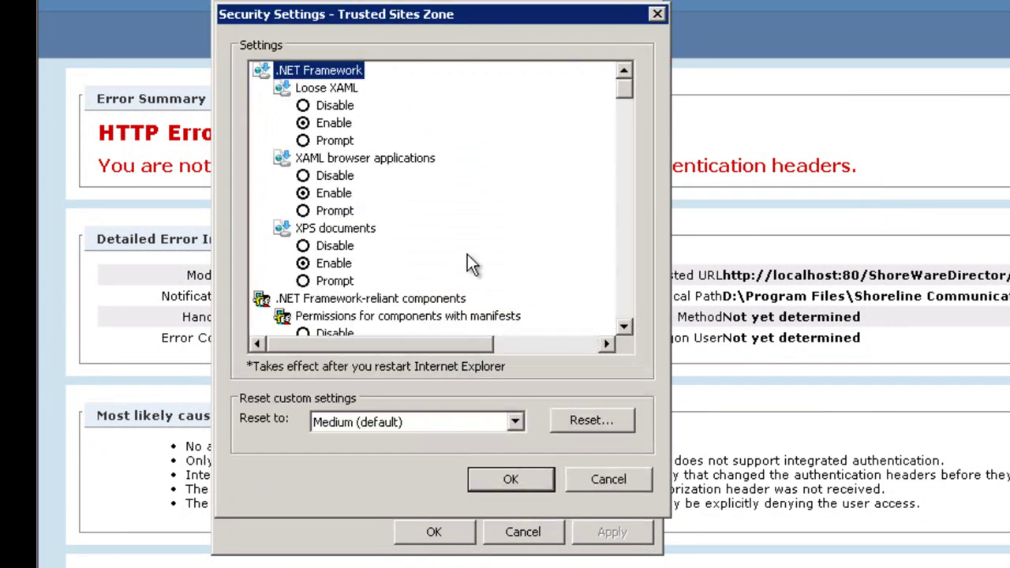
{"action": "left_click_drag", "start_coordinate": [627, 91], "coordinate": [627, 319]}
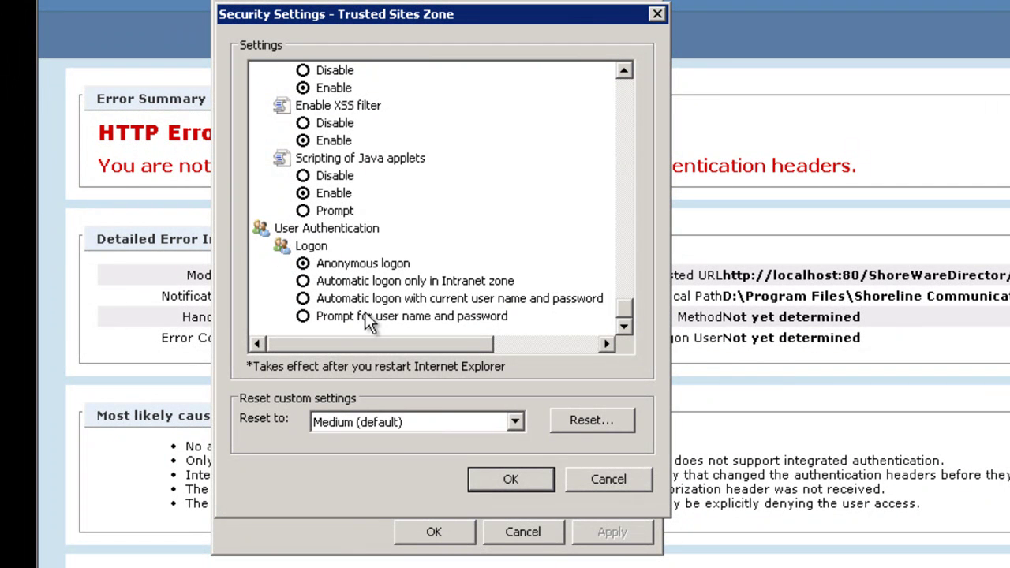
{"action": "left_click", "coordinate": [306, 317]}
{"action": "left_click", "coordinate": [517, 480]}
{"action": "left_click", "coordinate": [695, 411]}
{"action": "left_click", "coordinate": [433, 531]}
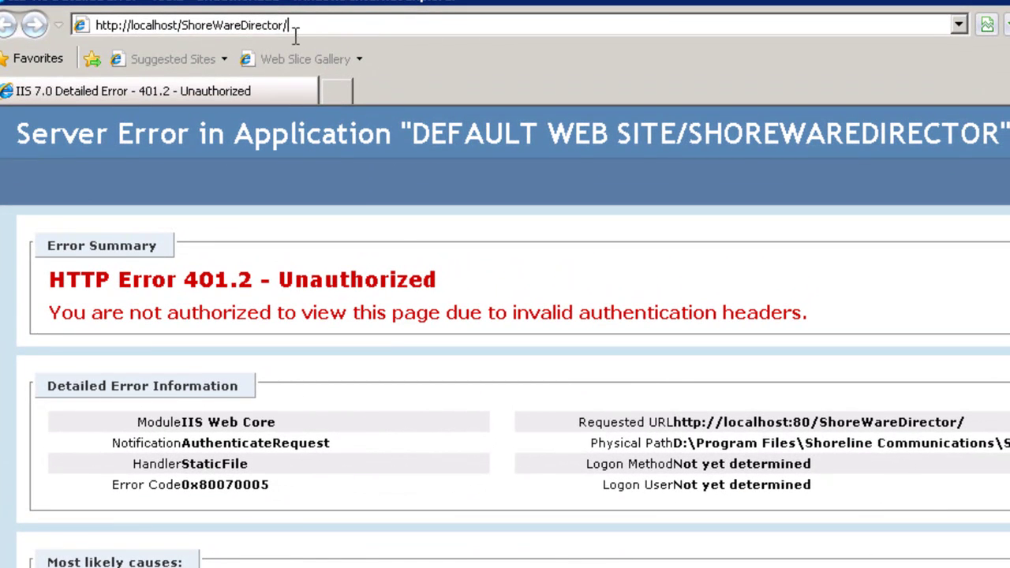
Load Director at 192.168.12.250/shorewaredirector
{"action": "left_click_drag", "start_coordinate": [291, 26], "coordinate": [94, 26]}
{"action": "type", "text": "192"}
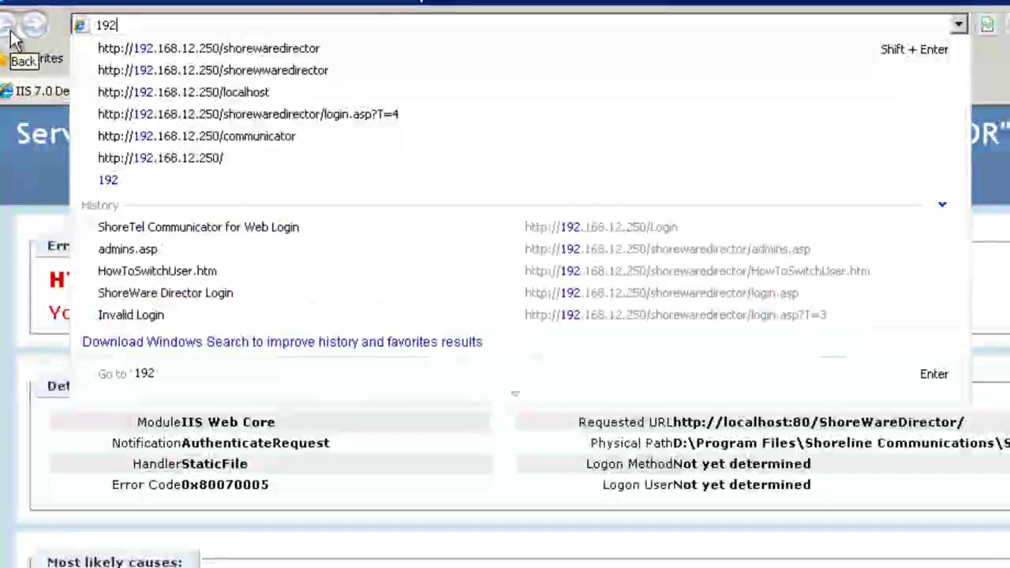
{"action": "type", "text": ".168.12"}
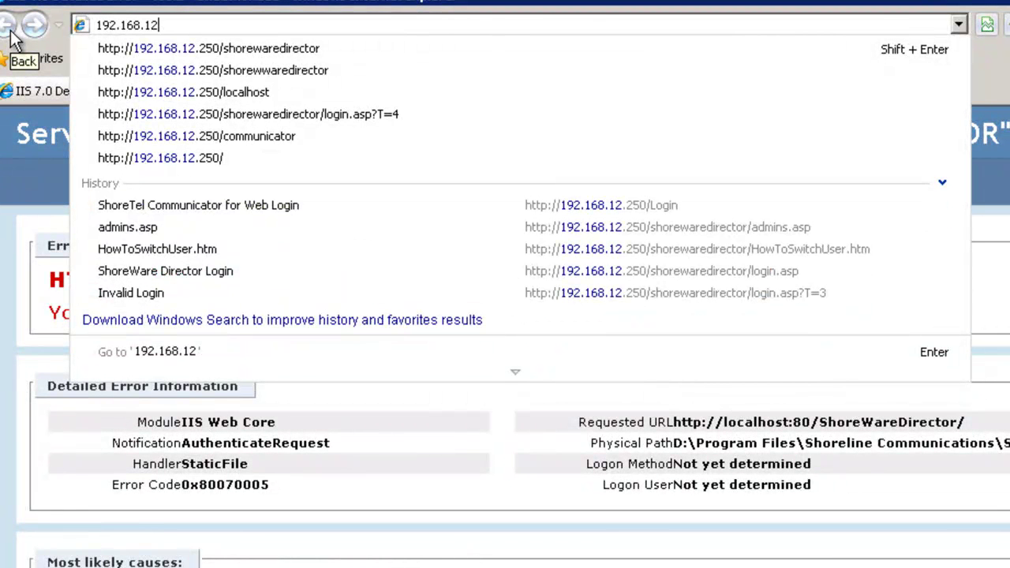
{"action": "type", "text": ".250/"}
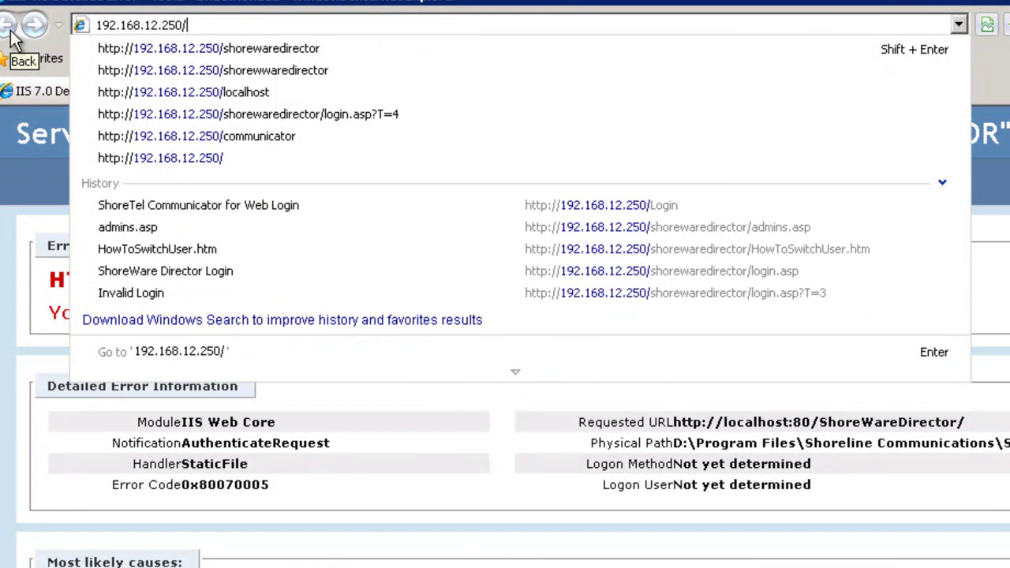
{"action": "type", "text": "shorewaredir"}
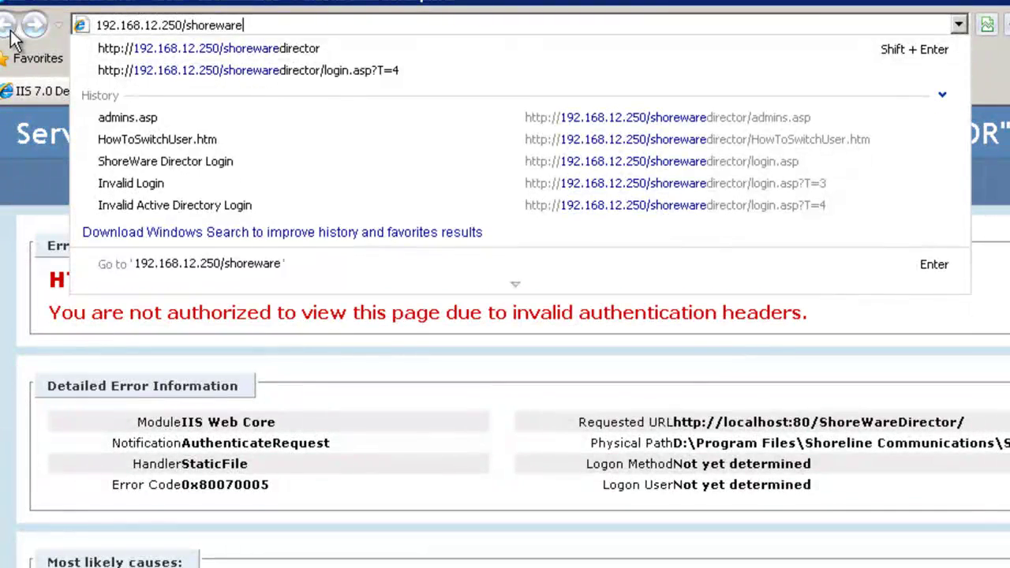
{"action": "type", "text": "ector"}
{"action": "key", "text": "Return"}
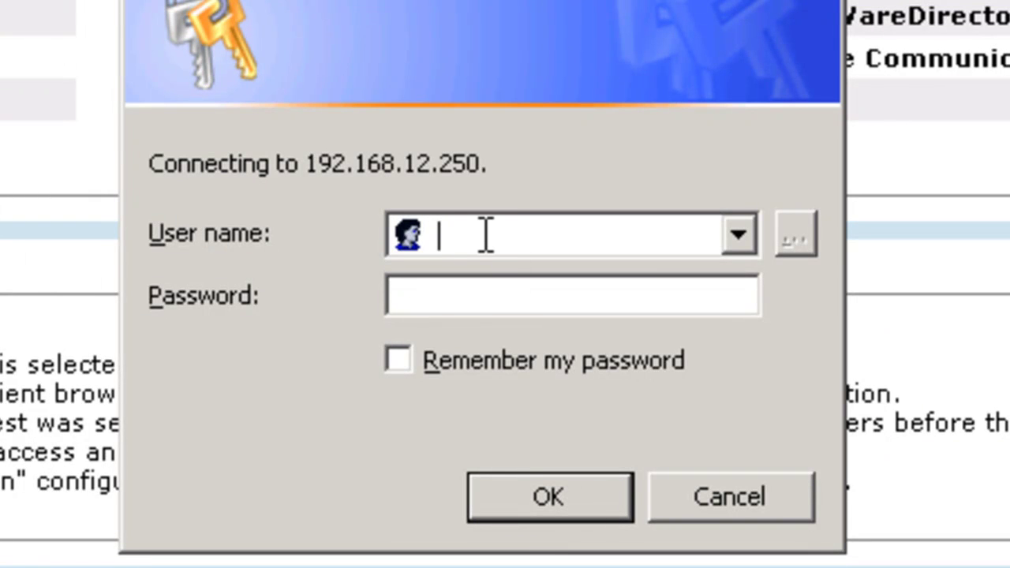
Sign in with the Active Directory user's name and password
{"action": "type", "text": "clint"}
{"action": "key", "text": "Tab"}
{"action": "type", "text": "**********"}
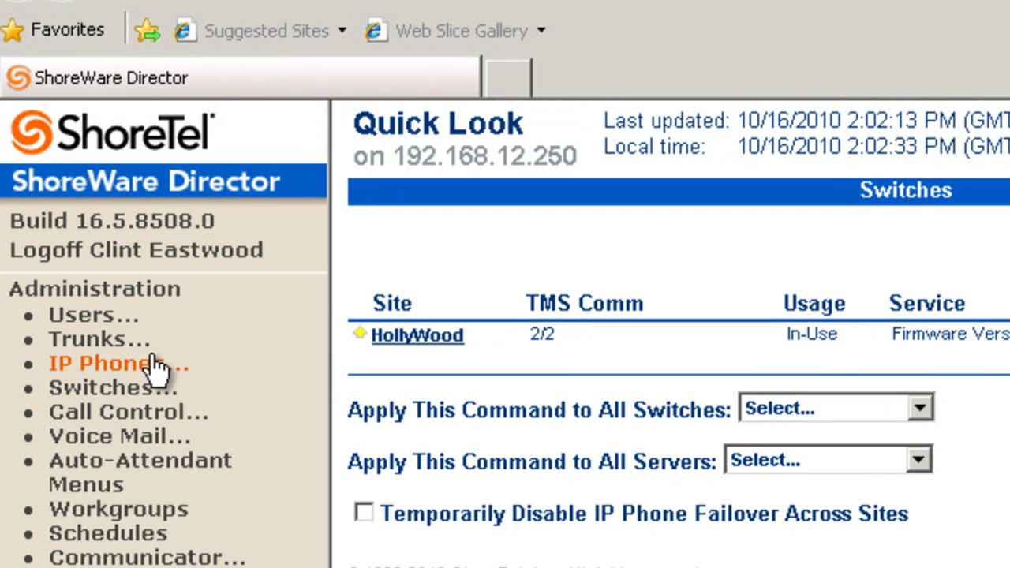
Open the extension 809 user's record and highlight the domain\userid login format
{"action": "left_click", "coordinate": [79, 315]}
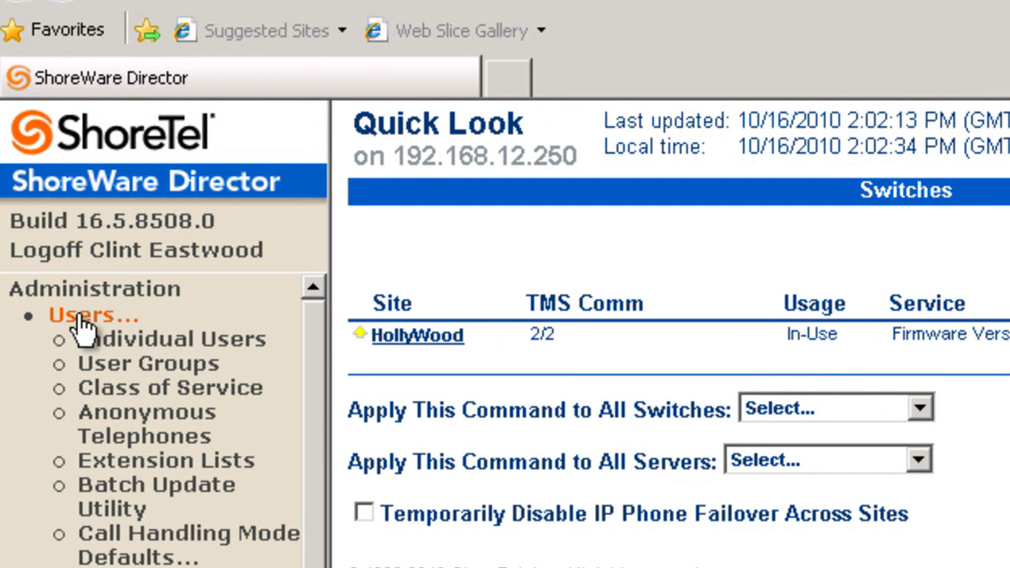
{"action": "left_click", "coordinate": [155, 338]}
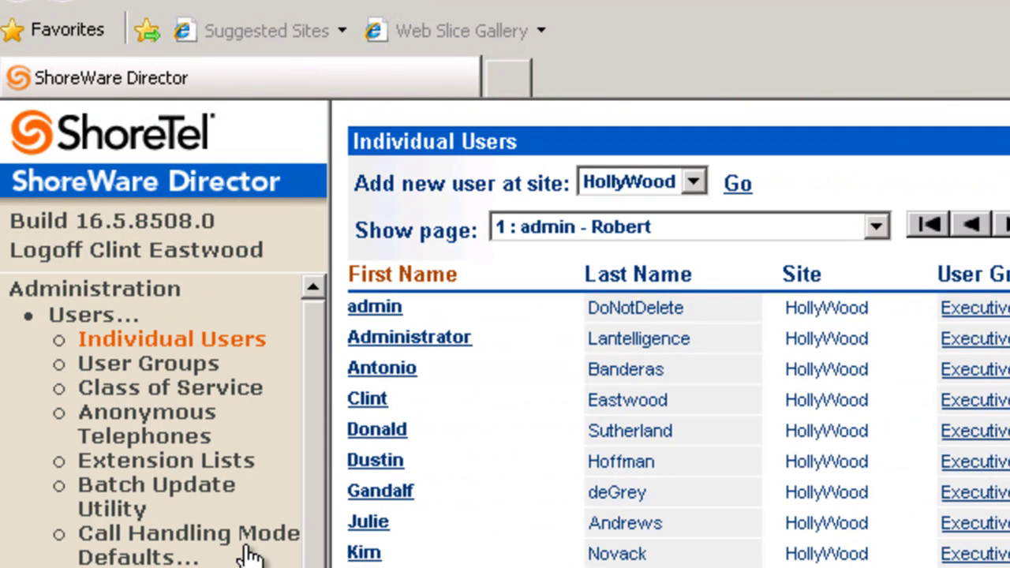
{"action": "left_click", "coordinate": [368, 400]}
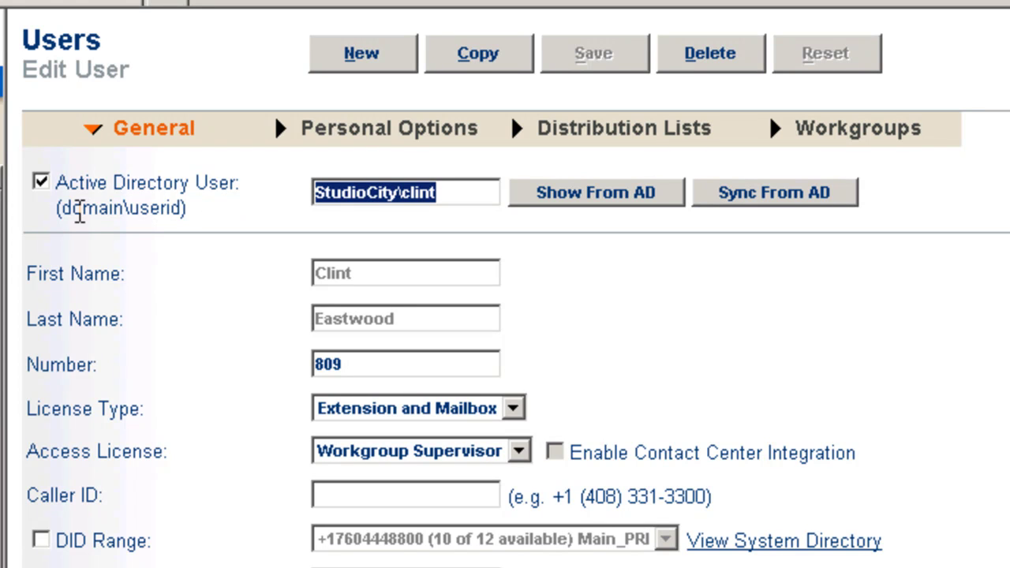
{"action": "left_click_drag", "start_coordinate": [57, 183], "coordinate": [78, 229]}
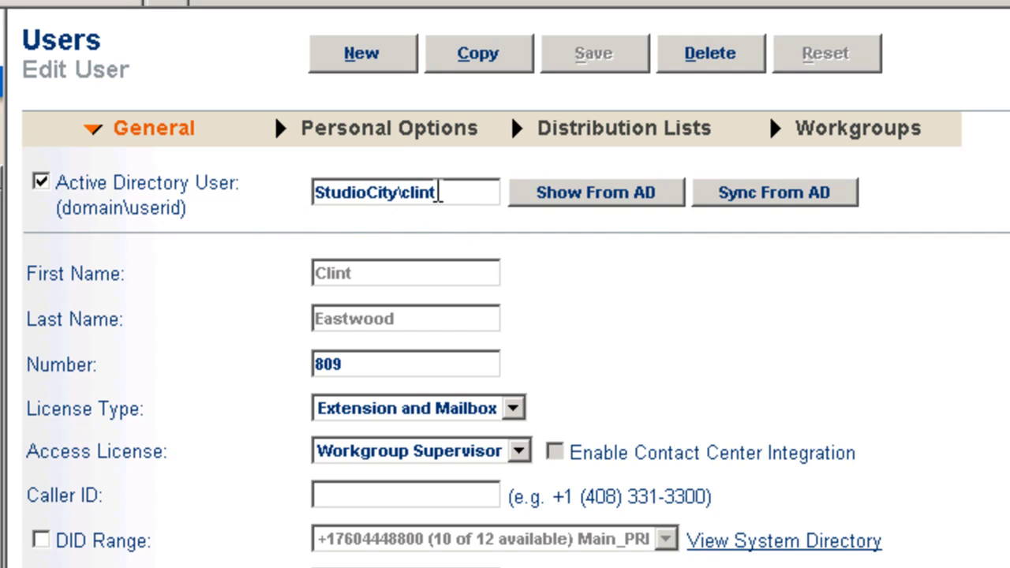
Look up this user's details in Active Directory, read the comparison, and dismiss it
{"action": "left_click", "coordinate": [600, 204]}
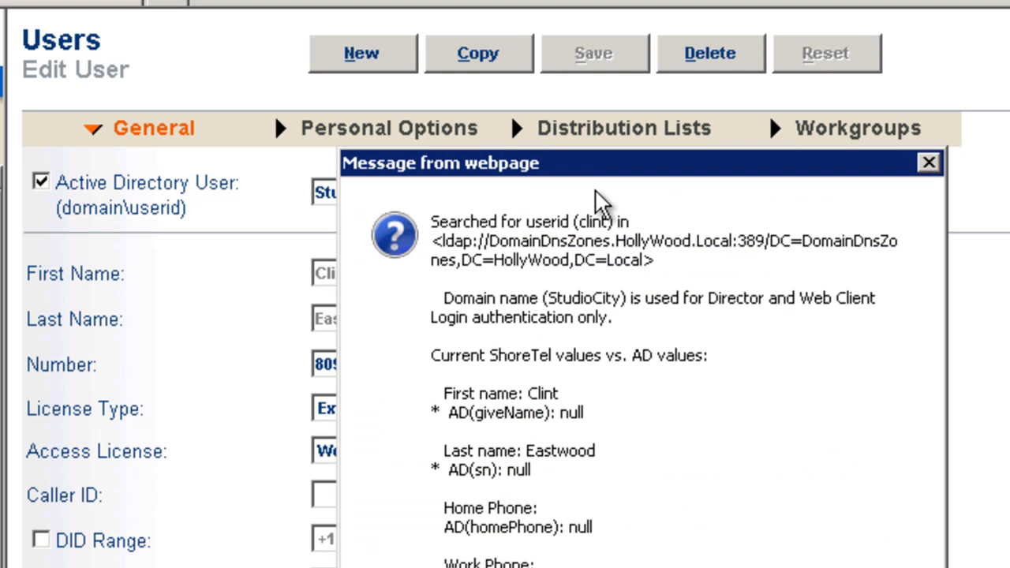
{"action": "left_click_drag", "start_coordinate": [584, 168], "coordinate": [499, 155]}
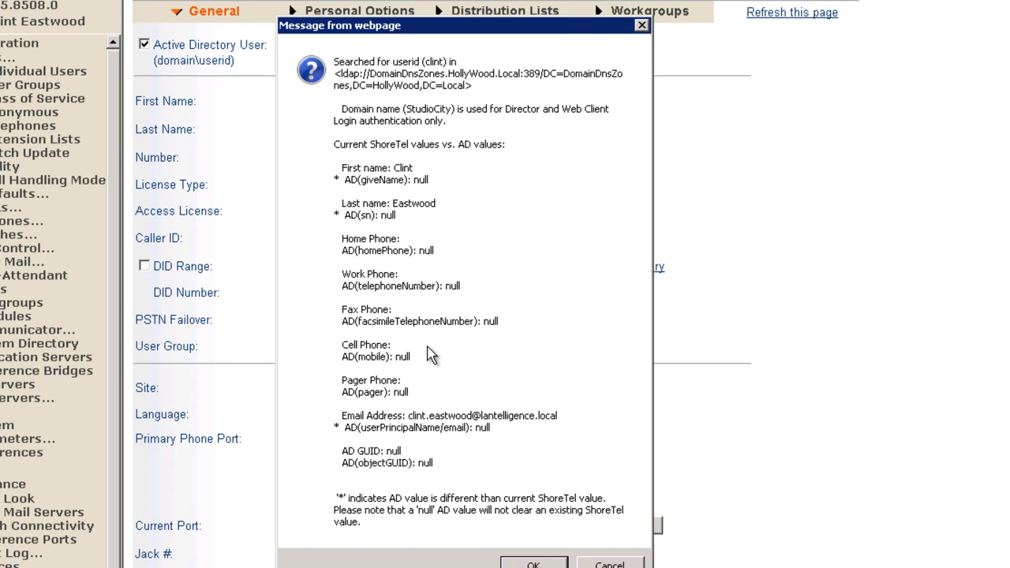
{"action": "left_click", "coordinate": [534, 563]}
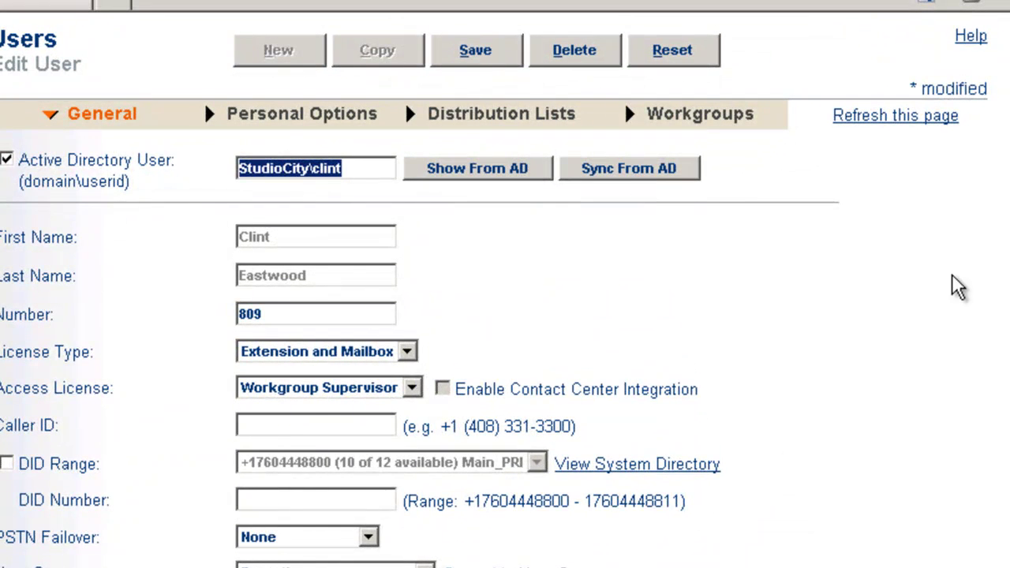
Review the Client User ID and client password settings, then head back to Individual Users
{"action": "scroll", "coordinate": [505, 316], "scroll_direction": "down", "scroll_amount": 10}
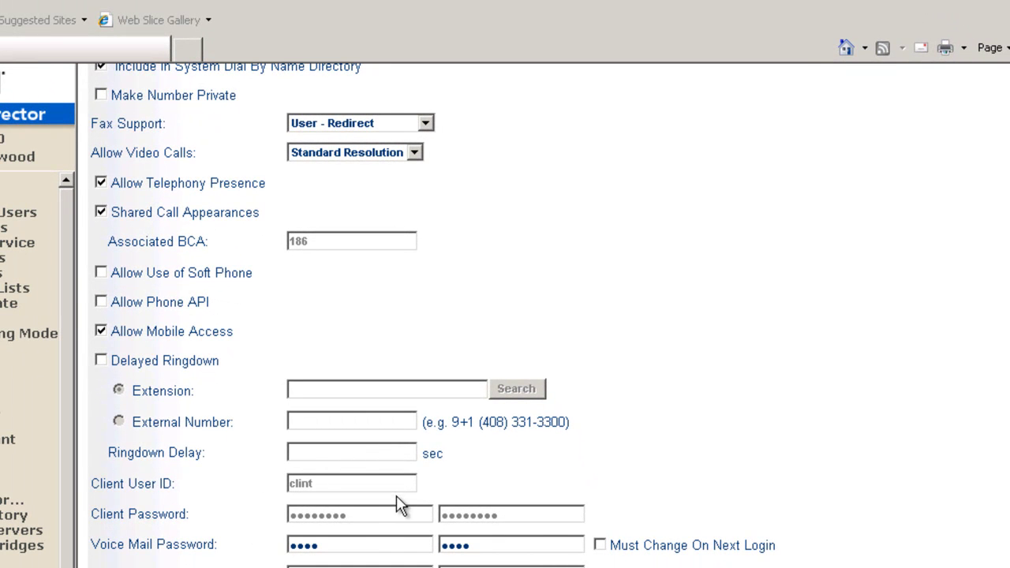
{"action": "left_click_drag", "start_coordinate": [89, 488], "coordinate": [189, 487]}
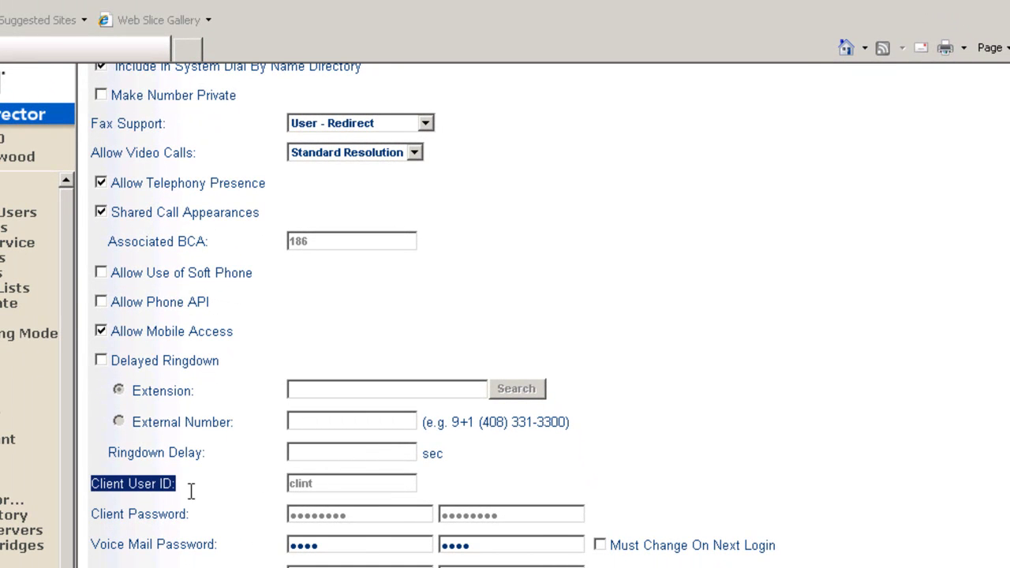
{"action": "left_click_drag", "start_coordinate": [91, 514], "coordinate": [197, 513]}
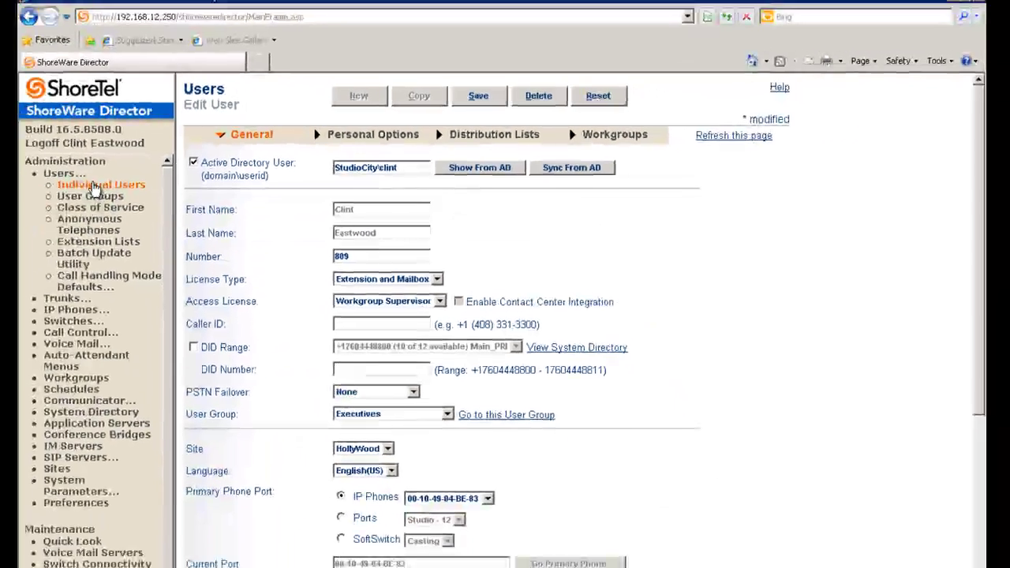
{"action": "left_click", "coordinate": [30, 208]}
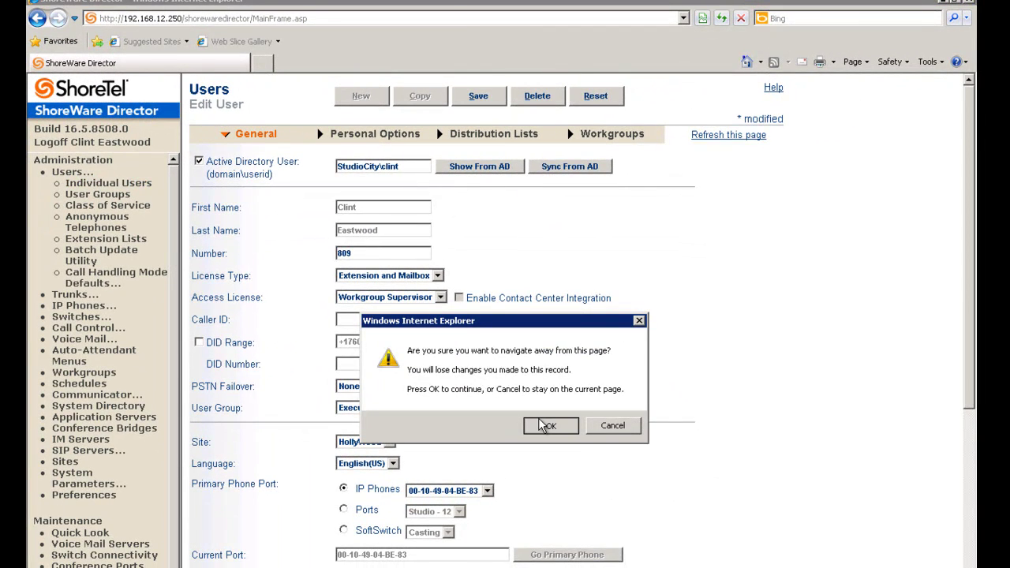
Discard the edits, inspect extension 802's stored Active Directory userid, and return to the user list
{"action": "left_click", "coordinate": [567, 426]}
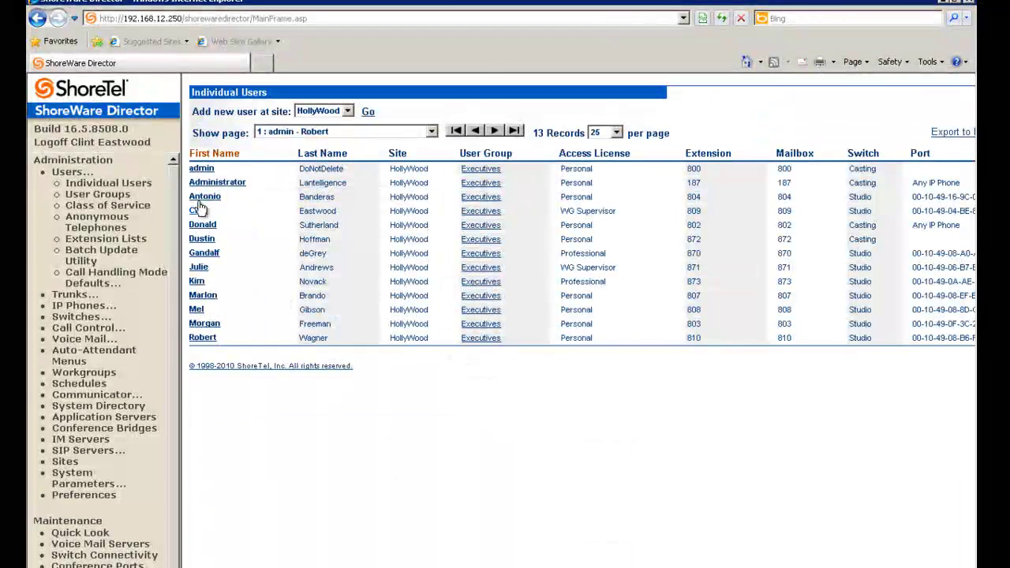
{"action": "left_click", "coordinate": [200, 239]}
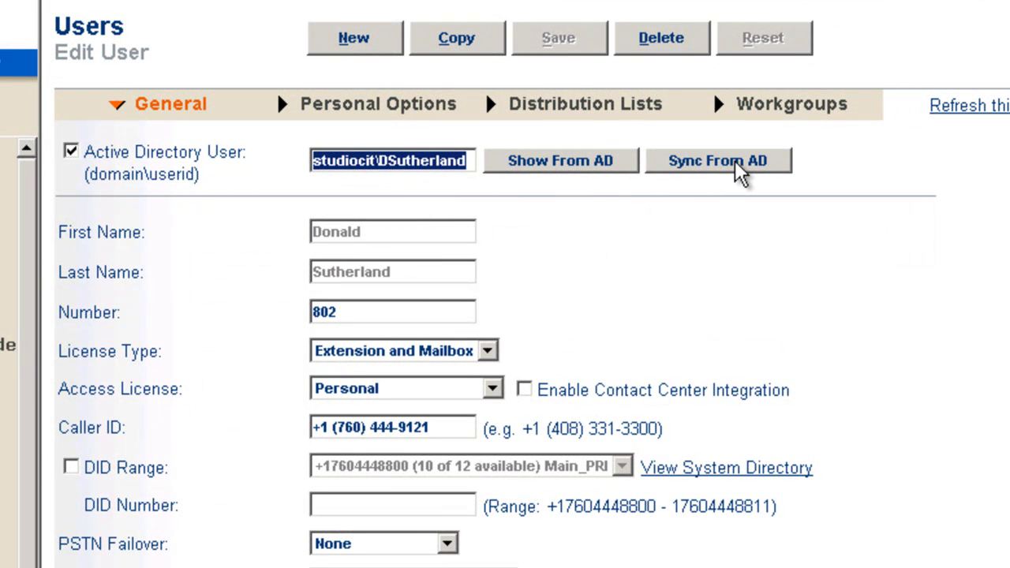
{"action": "left_click", "coordinate": [477, 160]}
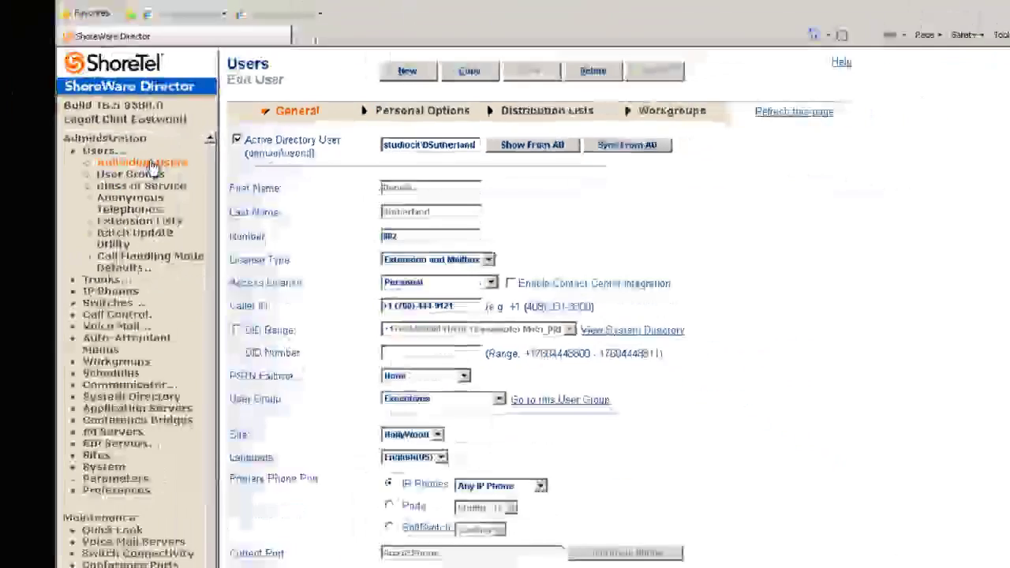
{"action": "left_click", "coordinate": [234, 155]}
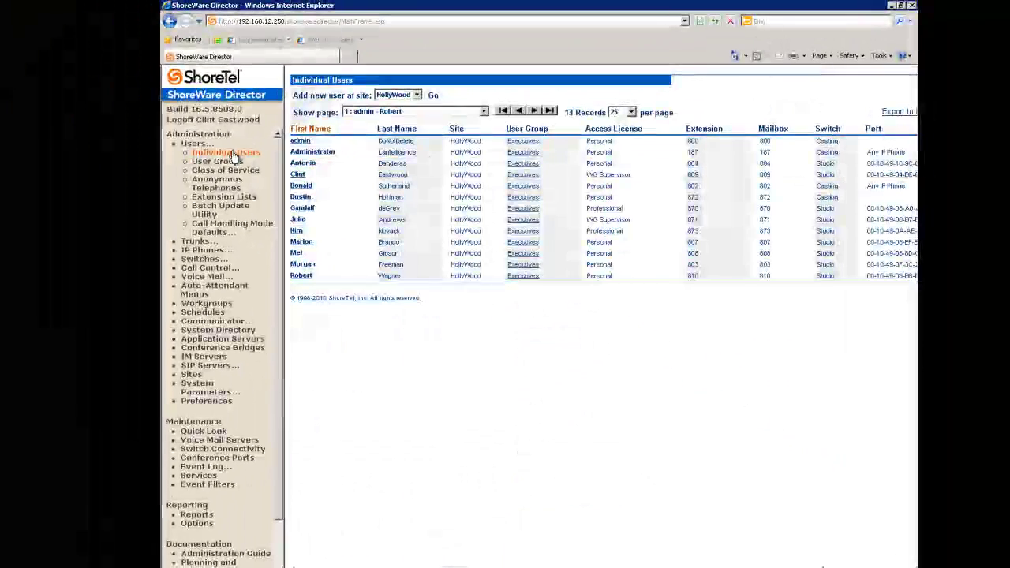
Try linking extension 808 to Active Directory, accept the invalid Domain Login error, and leave unsaved
{"action": "left_click", "coordinate": [295, 254]}
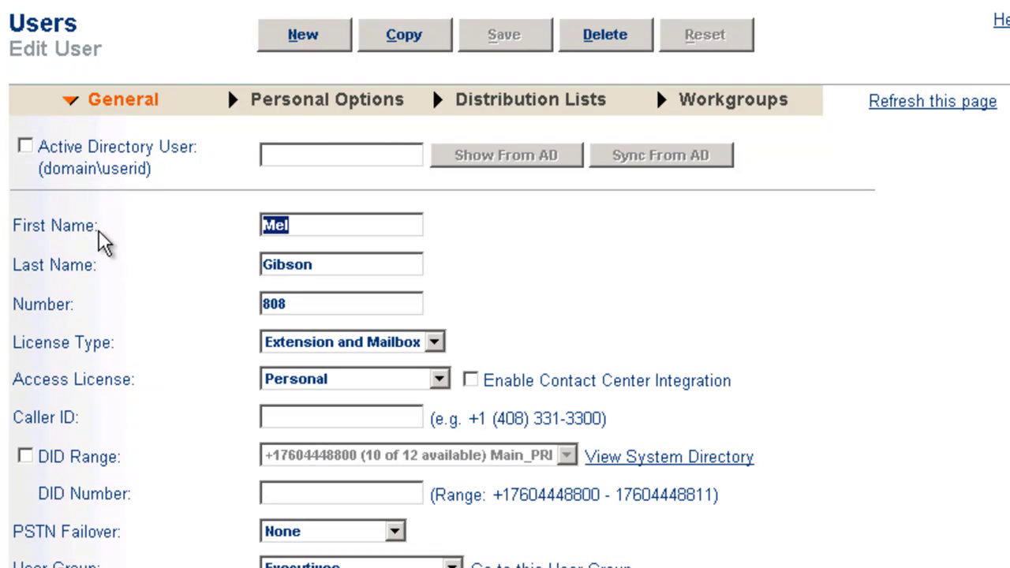
{"action": "left_click", "coordinate": [25, 147]}
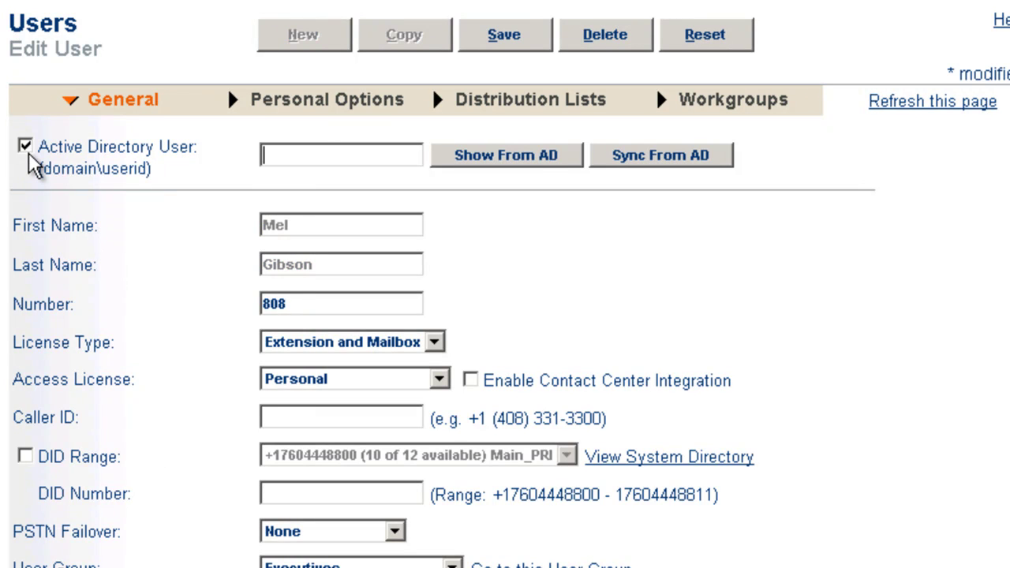
{"action": "left_click", "coordinate": [490, 157]}
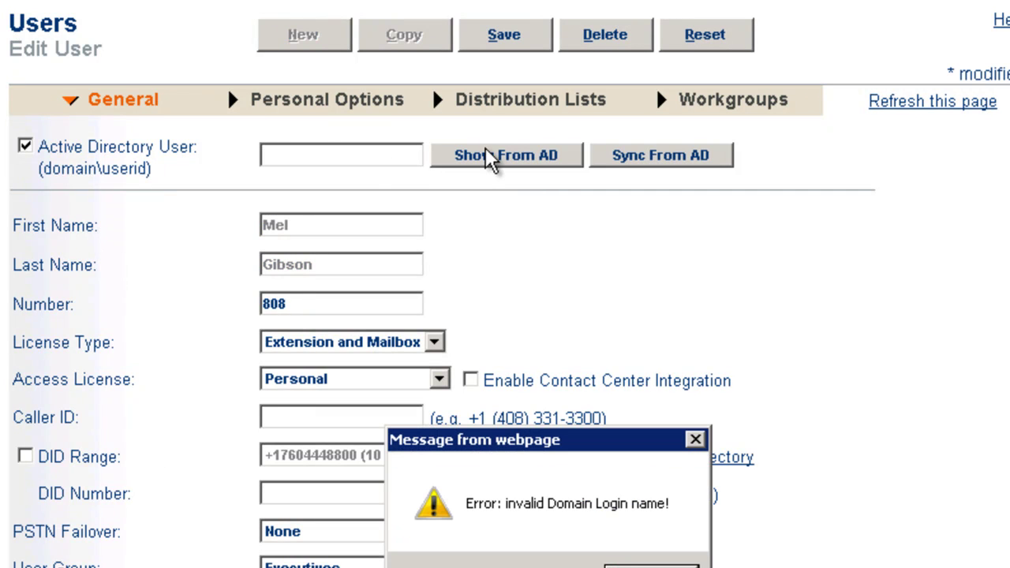
{"action": "left_click", "coordinate": [620, 554]}
{"action": "left_click", "coordinate": [37, 150]}
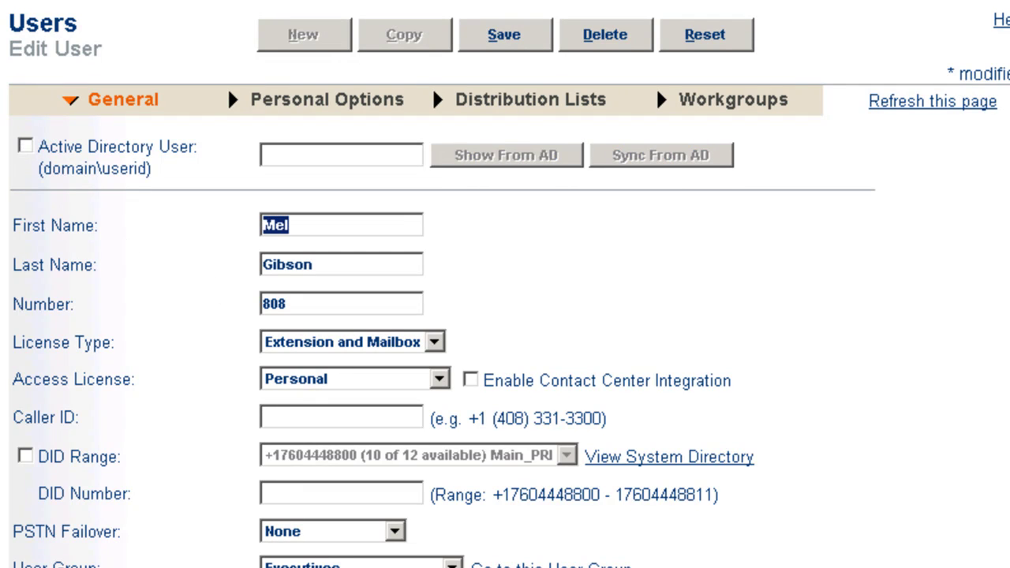
{"action": "left_click", "coordinate": [932, 101]}
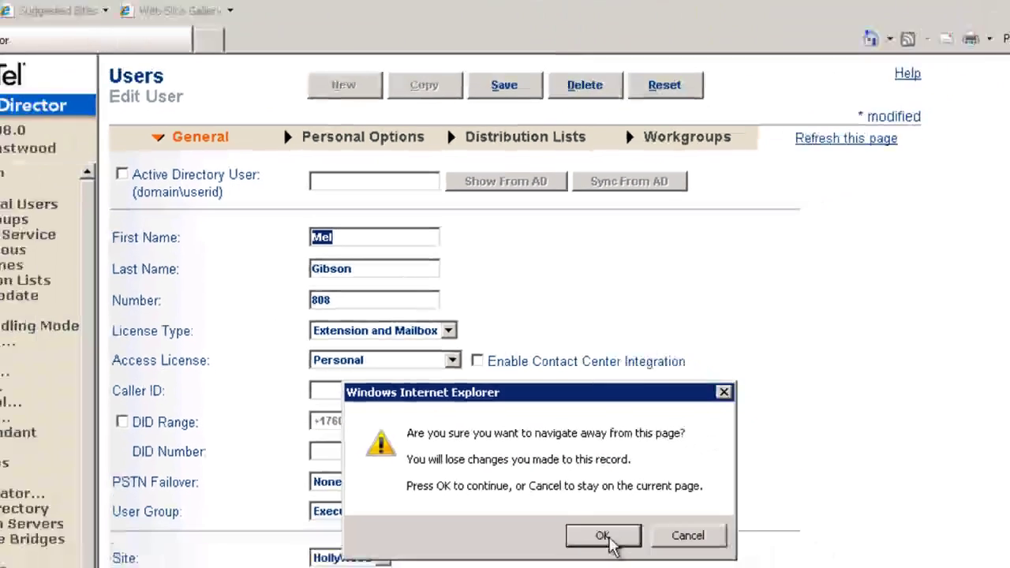
{"action": "left_click", "coordinate": [636, 567]}
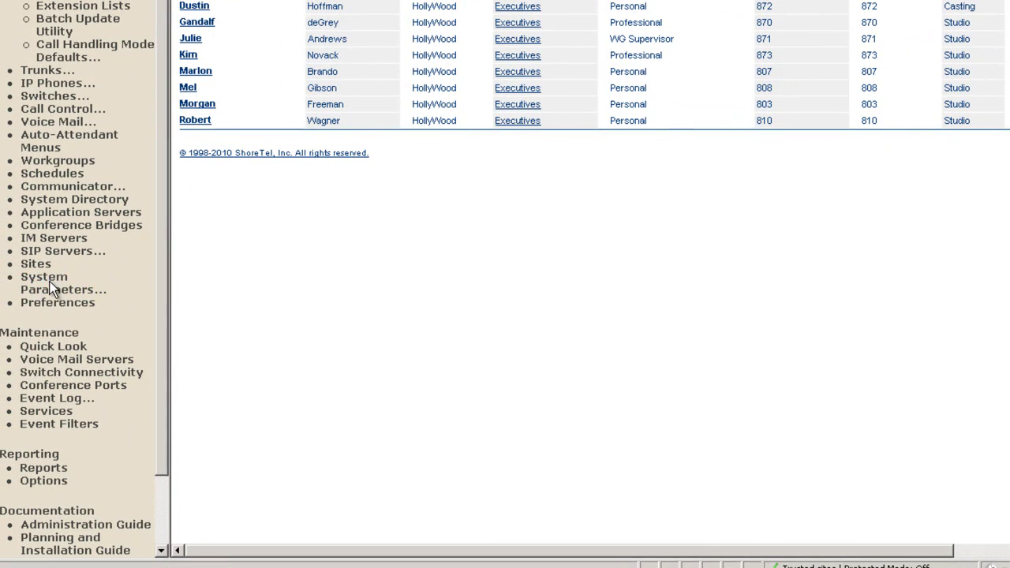
Expand System Parameters and open the Other parameters page
{"action": "left_click", "coordinate": [45, 289]}
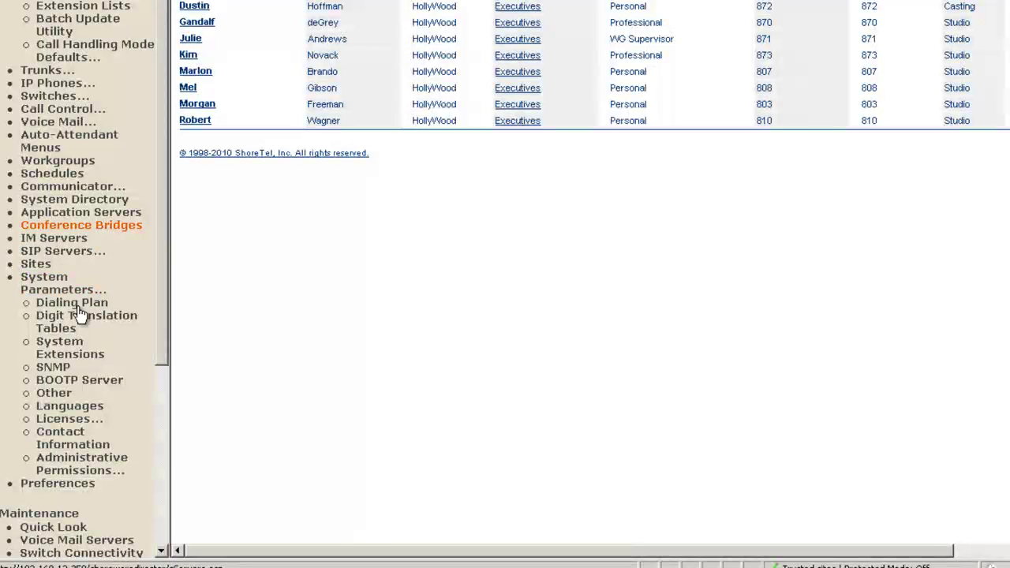
{"action": "left_click", "coordinate": [56, 393]}
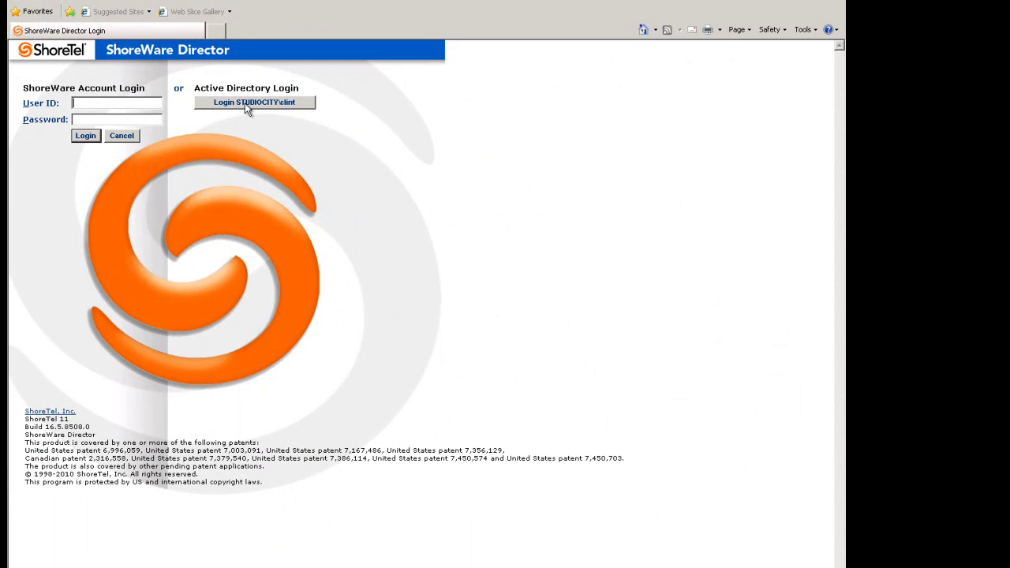
Sign in via the Login STUDIOCITY Active Directory button, then go back a page
{"action": "left_click", "coordinate": [103, 103]}
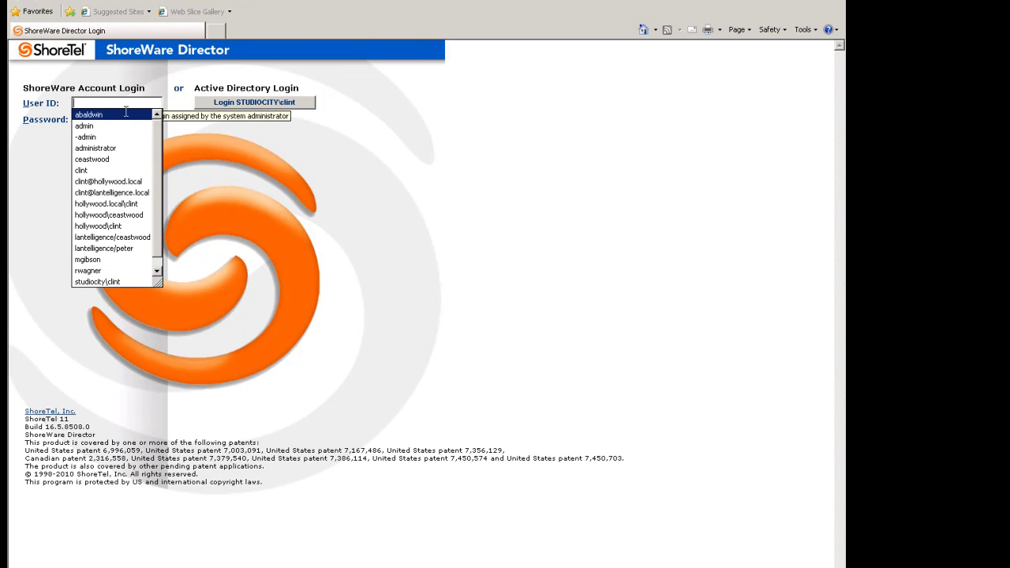
{"action": "left_click", "coordinate": [216, 163]}
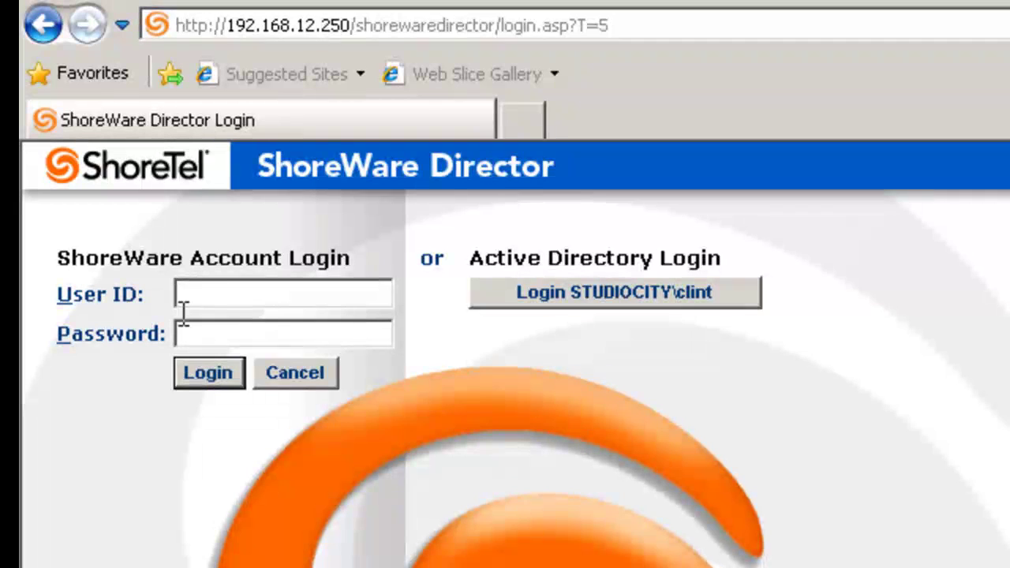
{"action": "left_click", "coordinate": [552, 293]}
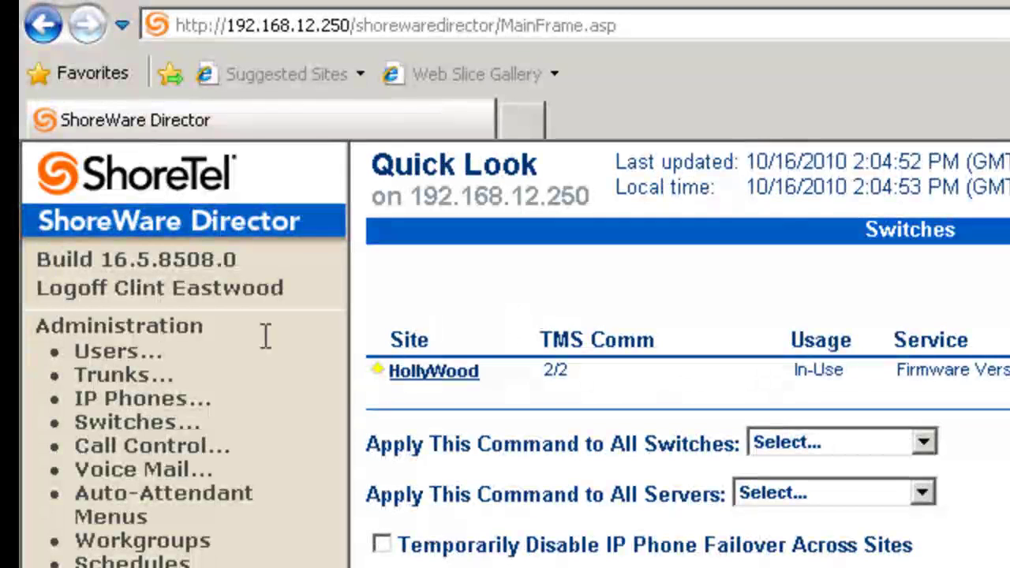
{"action": "left_click", "coordinate": [45, 33]}
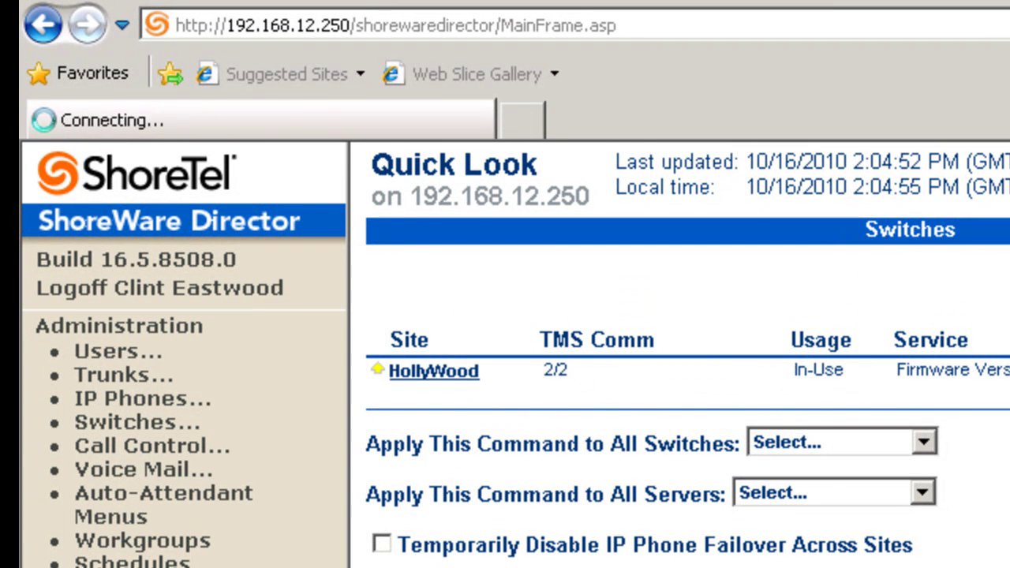